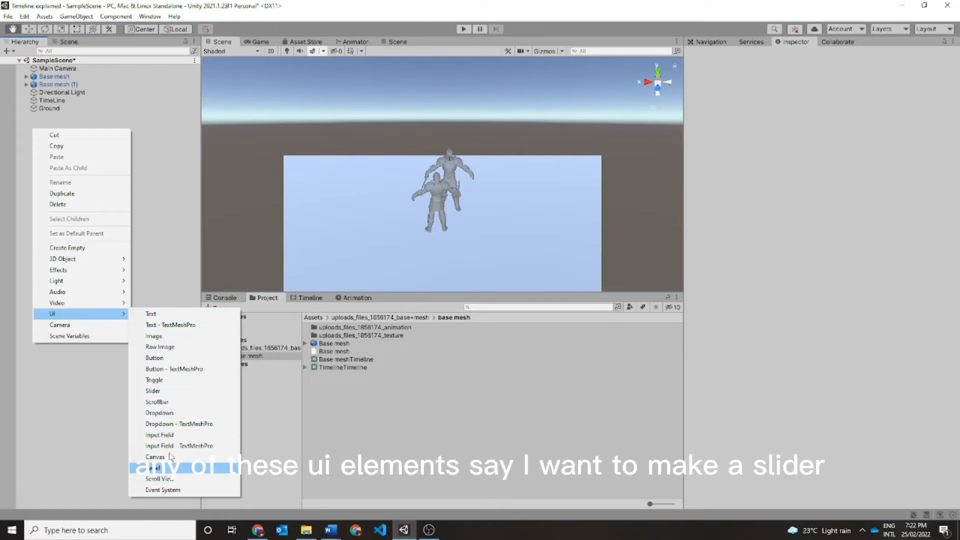
Add a UI Slider to the scene and check its new Canvas in the Game view.
click(175, 393)
double_click(81, 119)
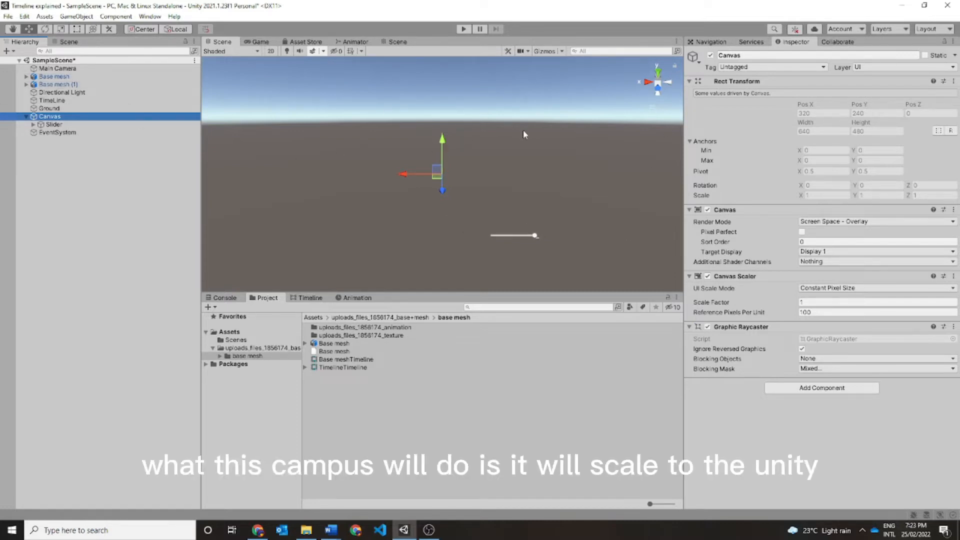
click(260, 42)
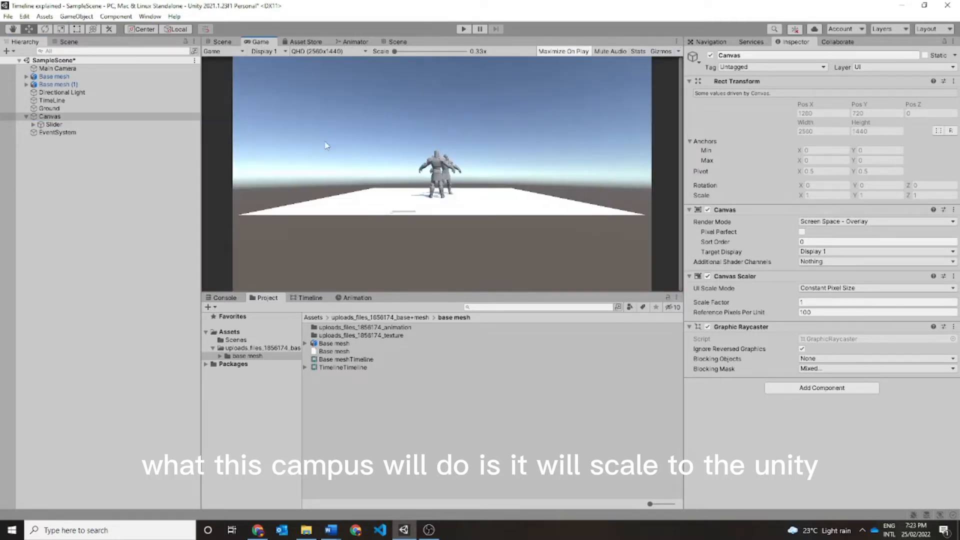
click(222, 41)
scroll(321, 173, down, 5)
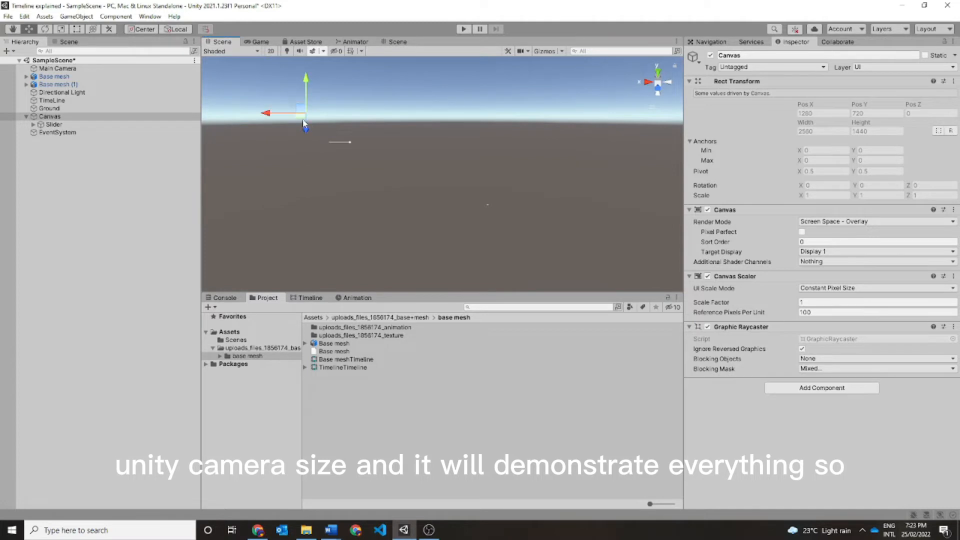
Scale the Slider vertically to about 76.77 in Y and check its size in the Game view.
click(75, 125)
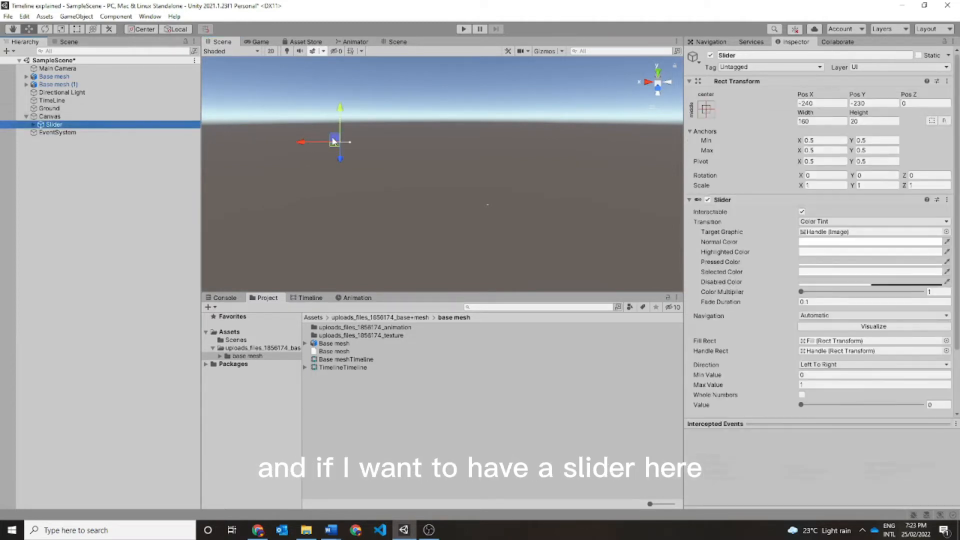
click(61, 29)
drag(343, 126, 367, 2)
click(264, 42)
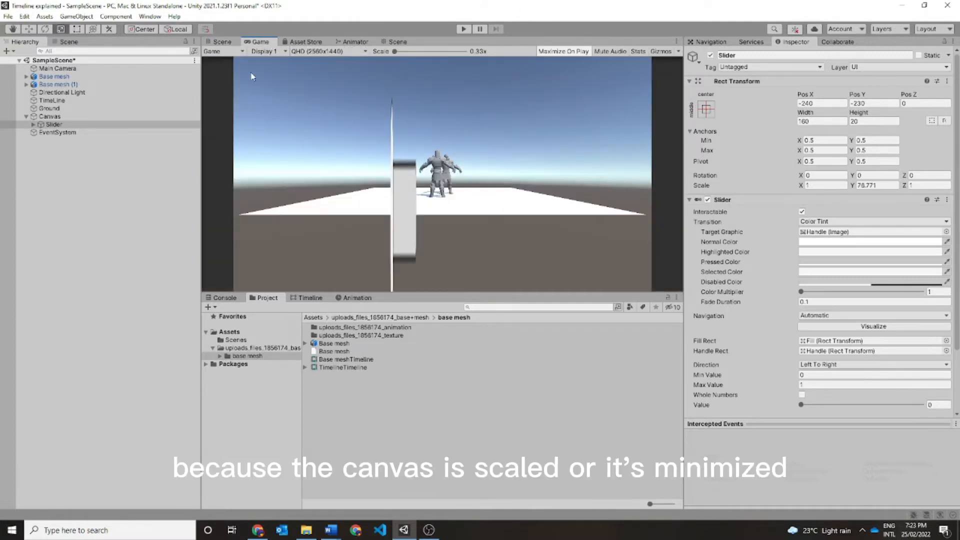
click(220, 43)
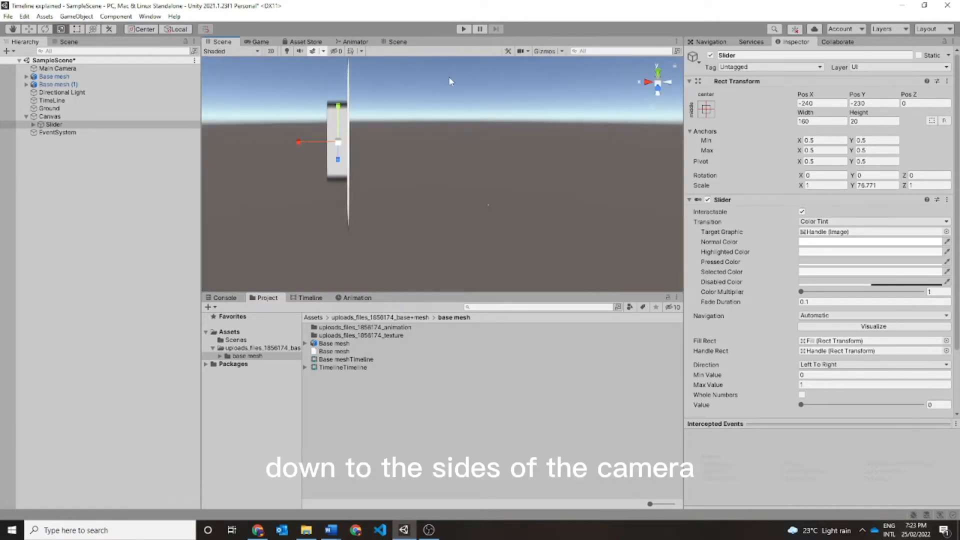
Compare the Canvas's size with the Main Camera and the models in the Scene view, and inspect the Canvas's Render Mode setting.
scroll(445, 154, down, 5)
scroll(321, 159, down, 3)
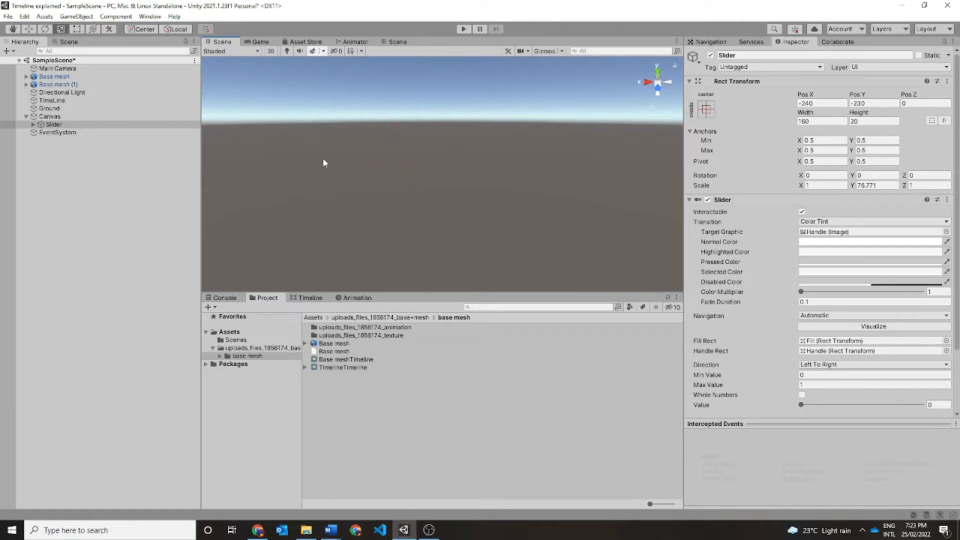
click(49, 116)
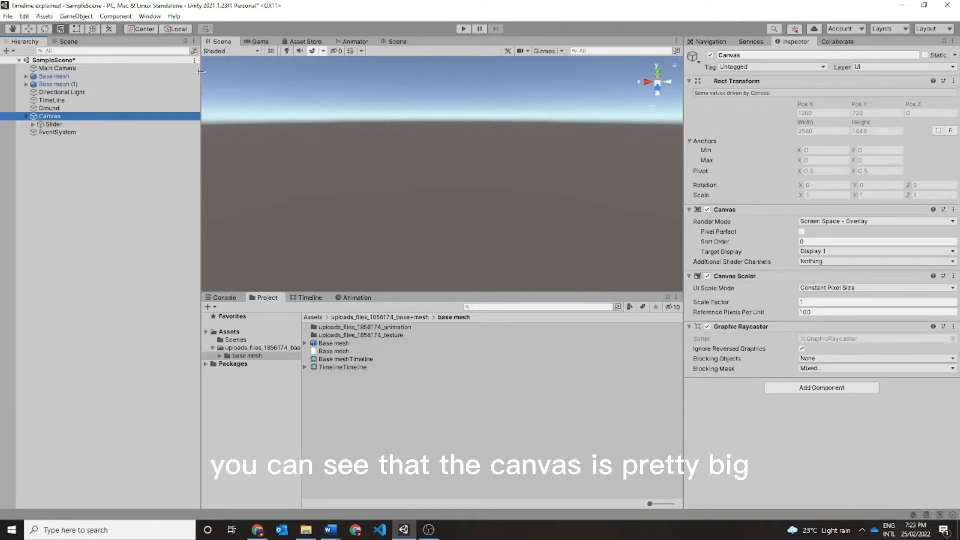
click(76, 29)
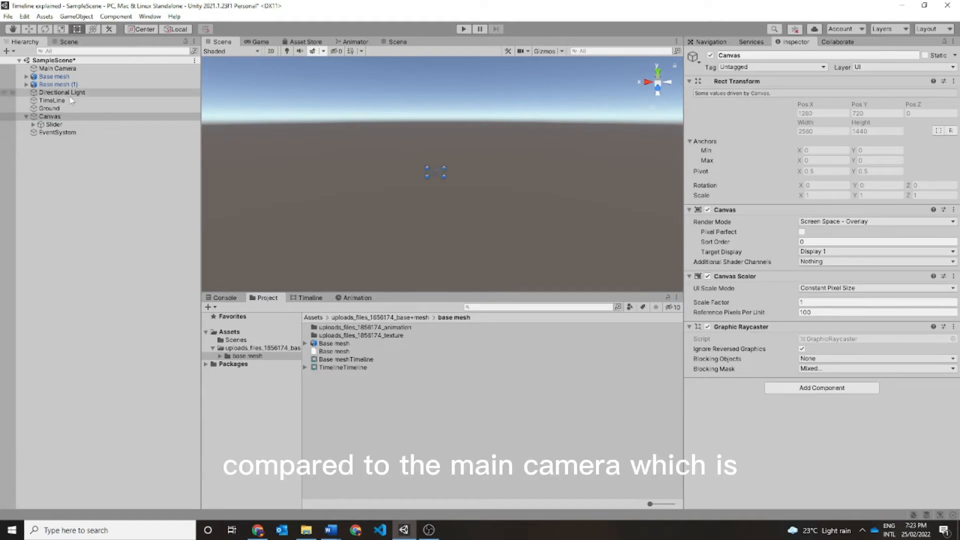
click(72, 69)
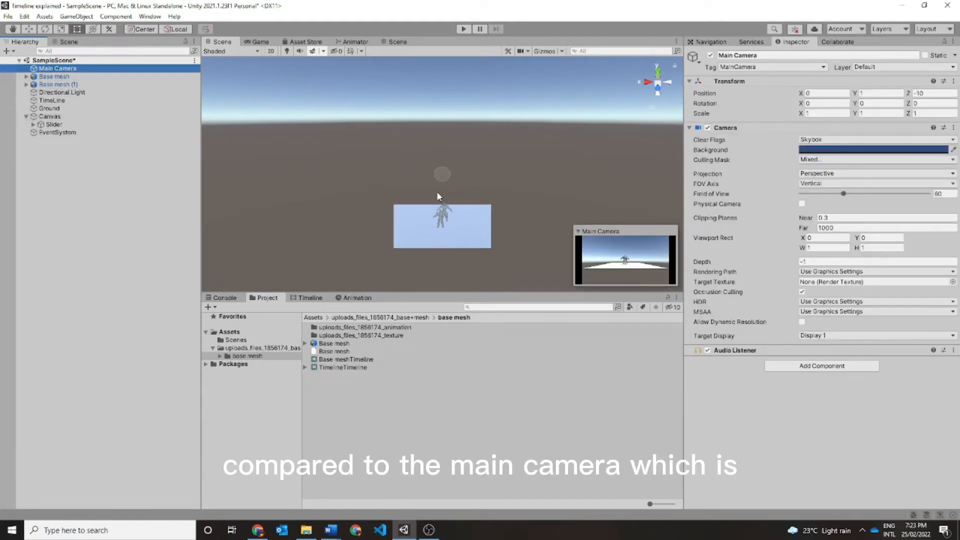
scroll(438, 193, down, 2)
scroll(412, 158, down, 1)
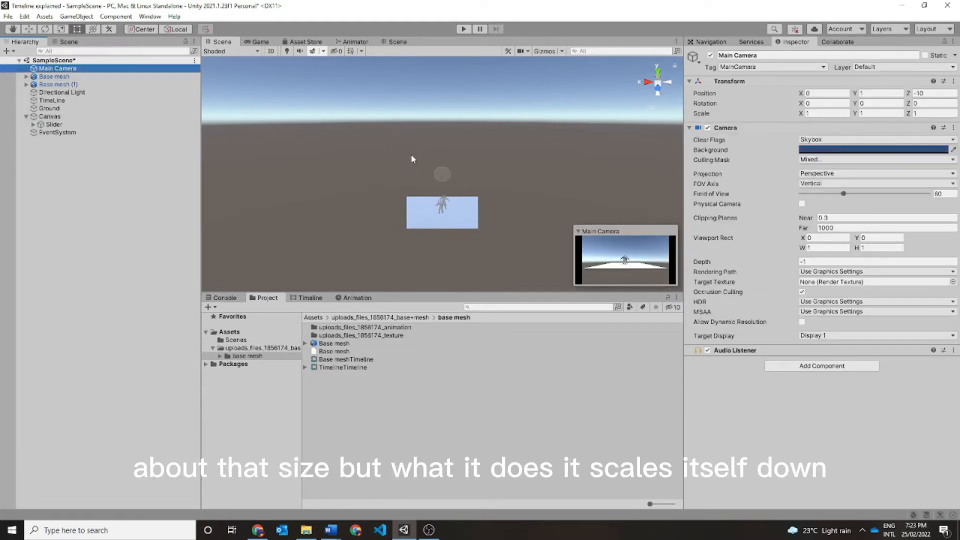
click(56, 116)
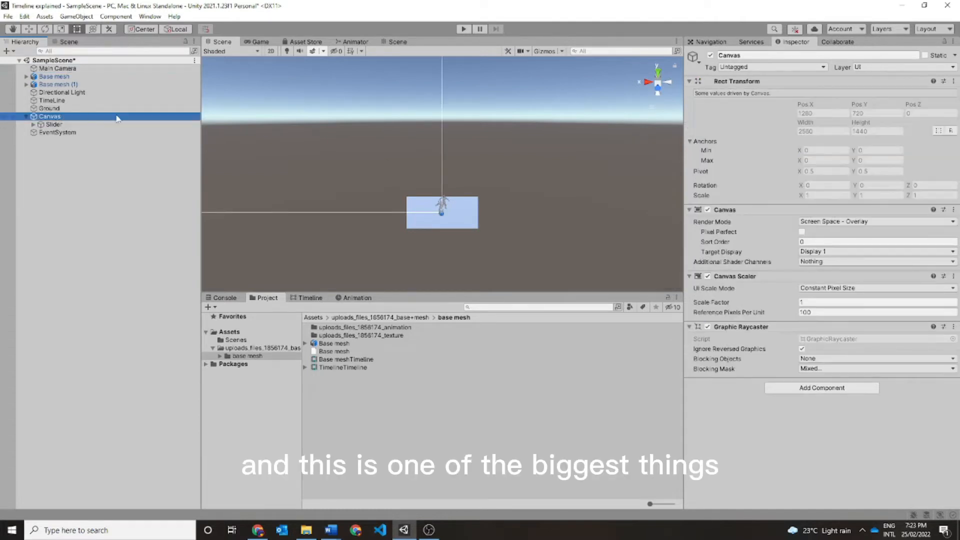
key(f)
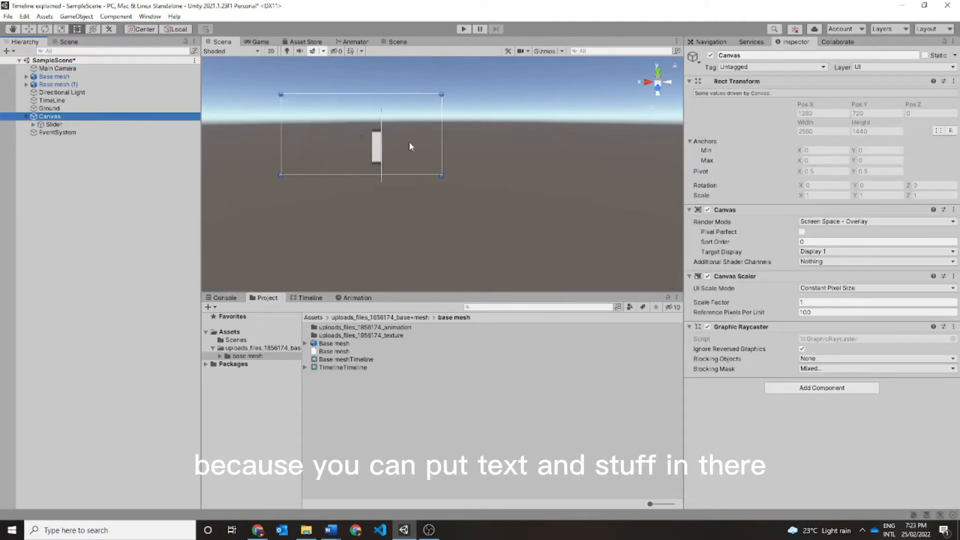
click(13, 28)
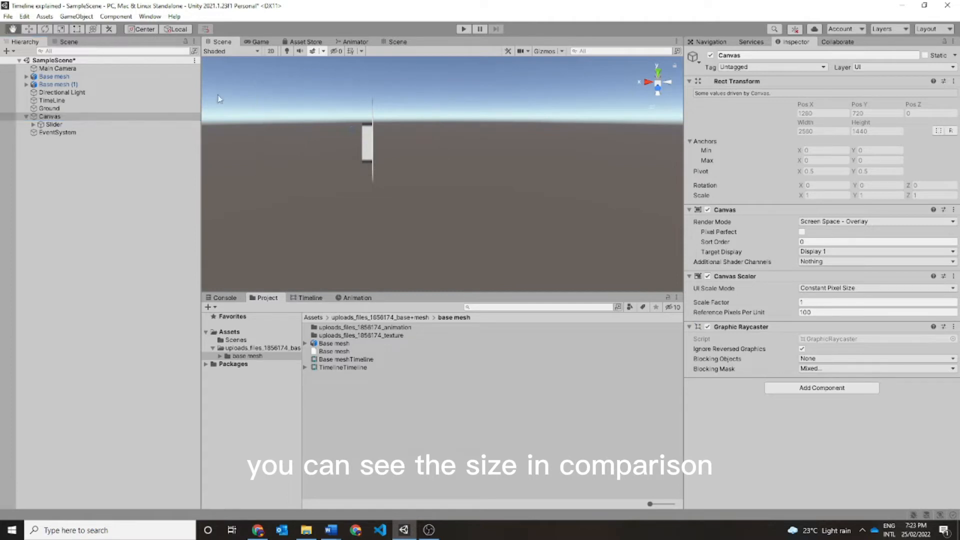
click(65, 116)
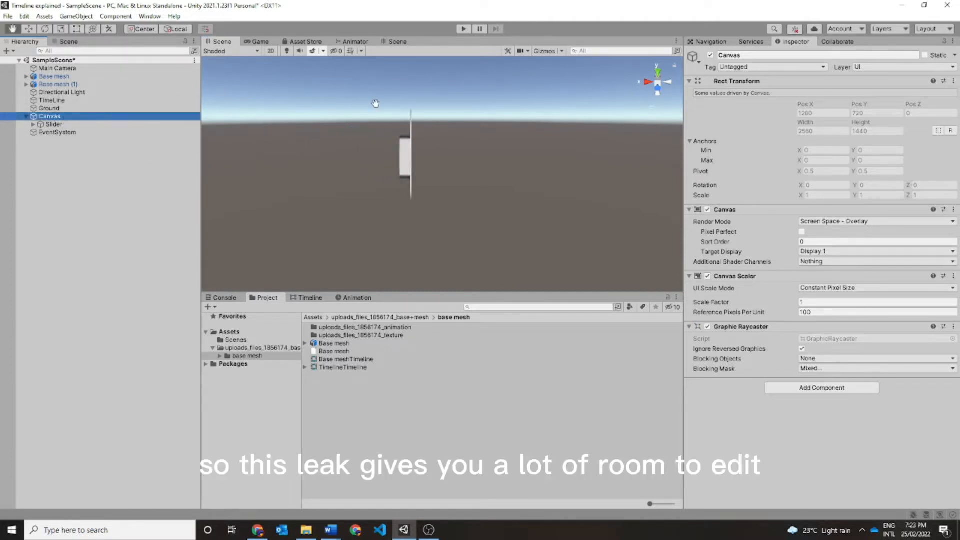
click(76, 29)
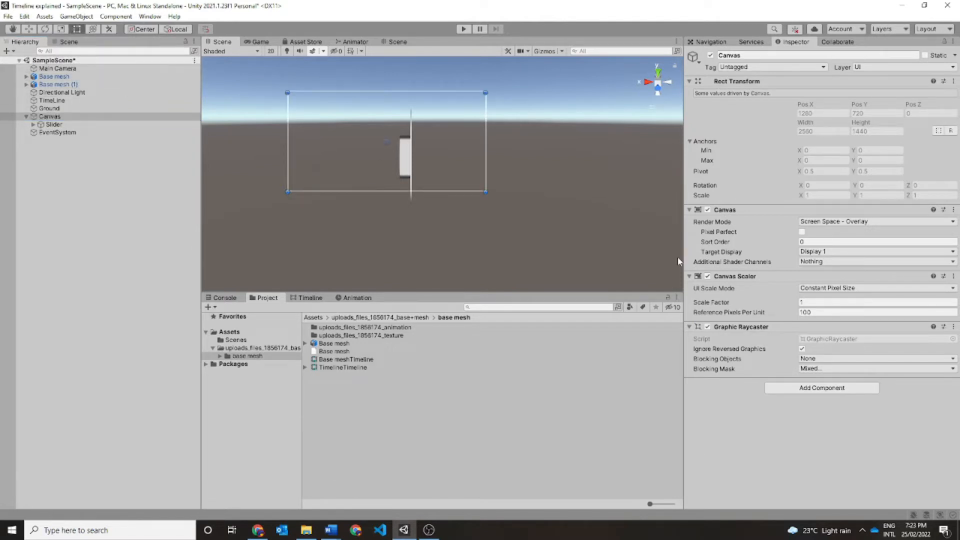
click(815, 222)
click(791, 223)
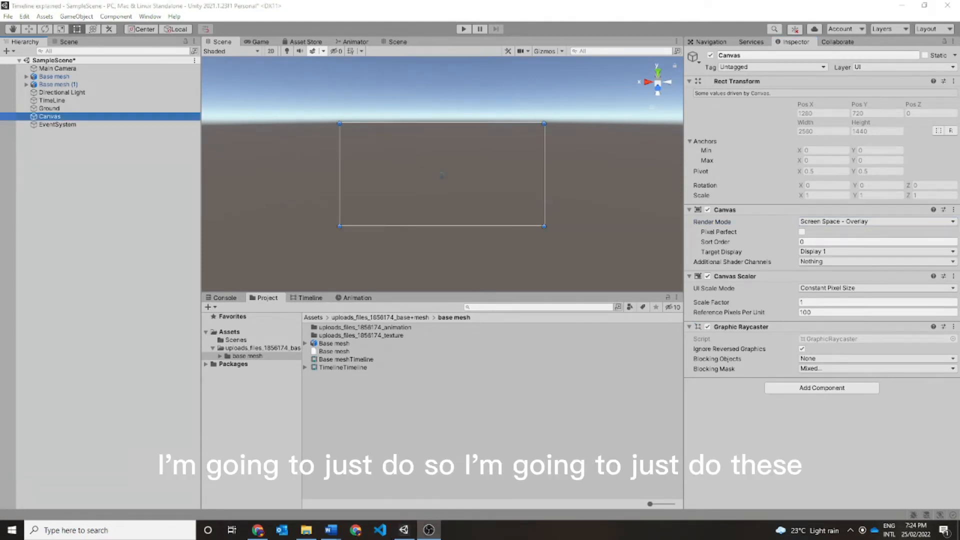
Add a Text element under the Canvas and set its text to "Hello".
right_click(123, 118)
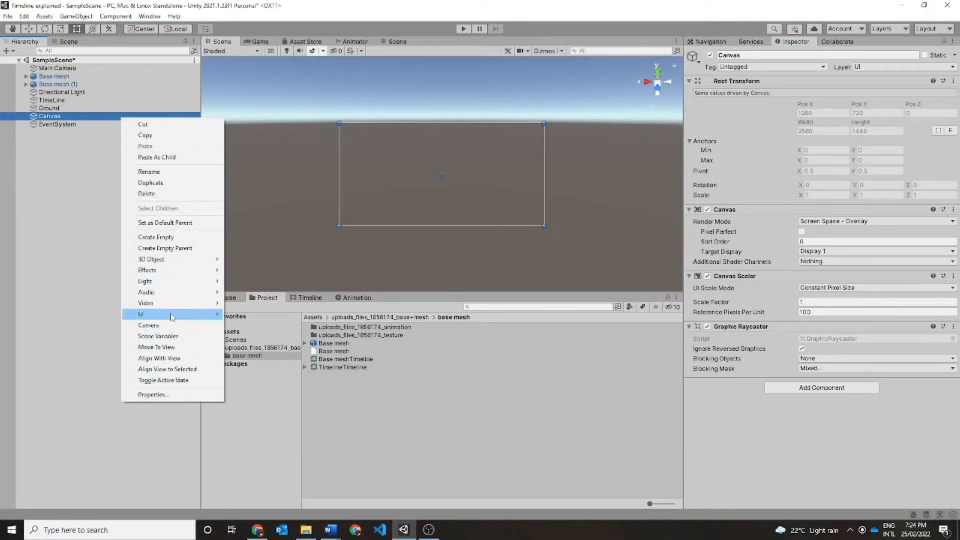
mouse_move(171, 315)
click(259, 316)
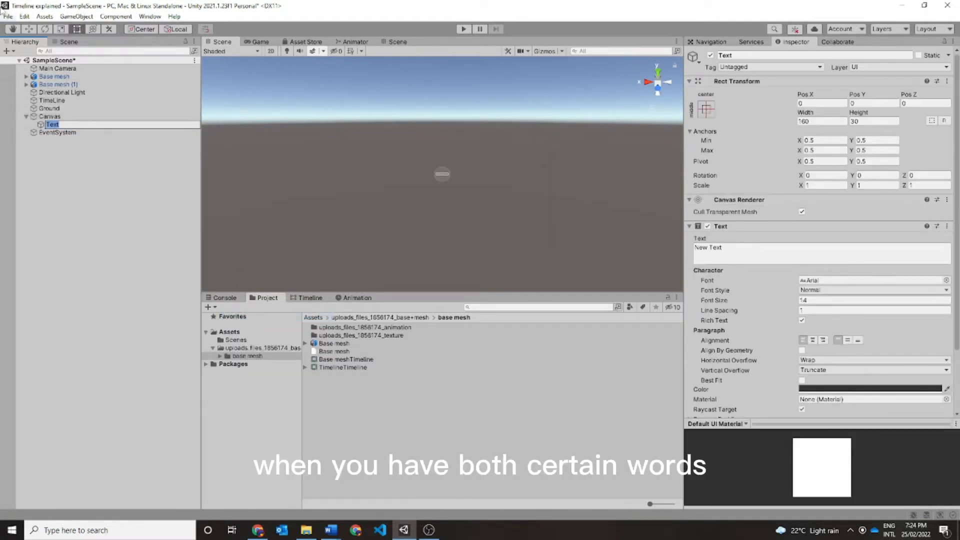
click(28, 28)
click(73, 30)
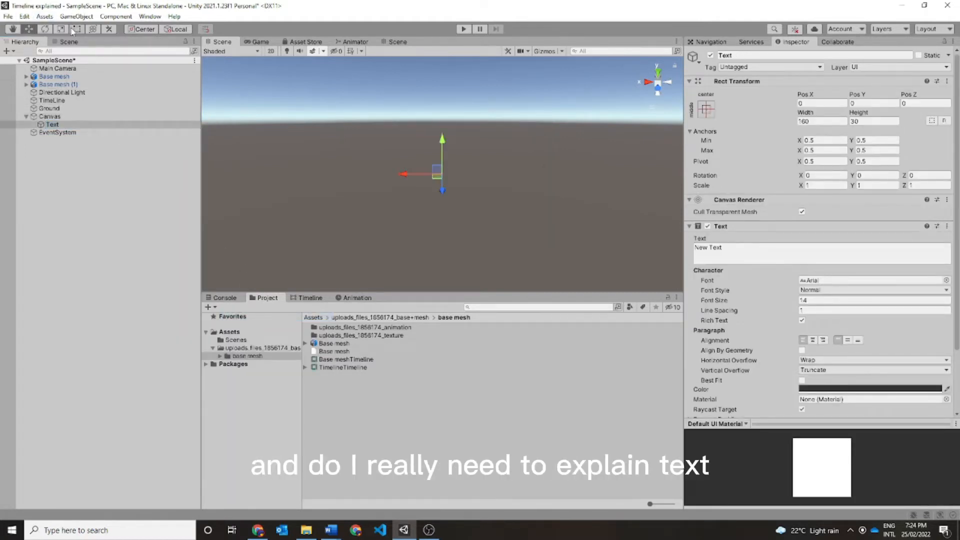
click(61, 29)
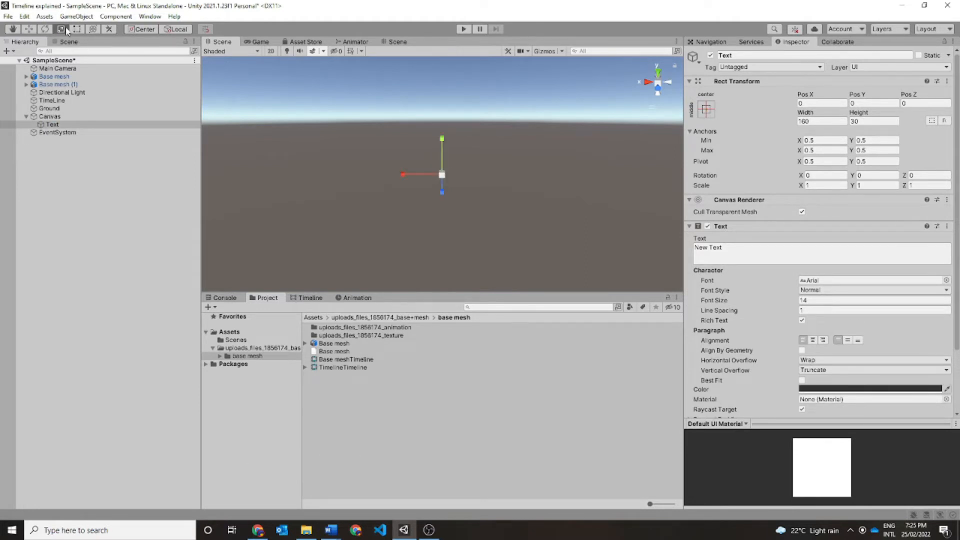
click(726, 248)
key(ctrl+a)
text(He)
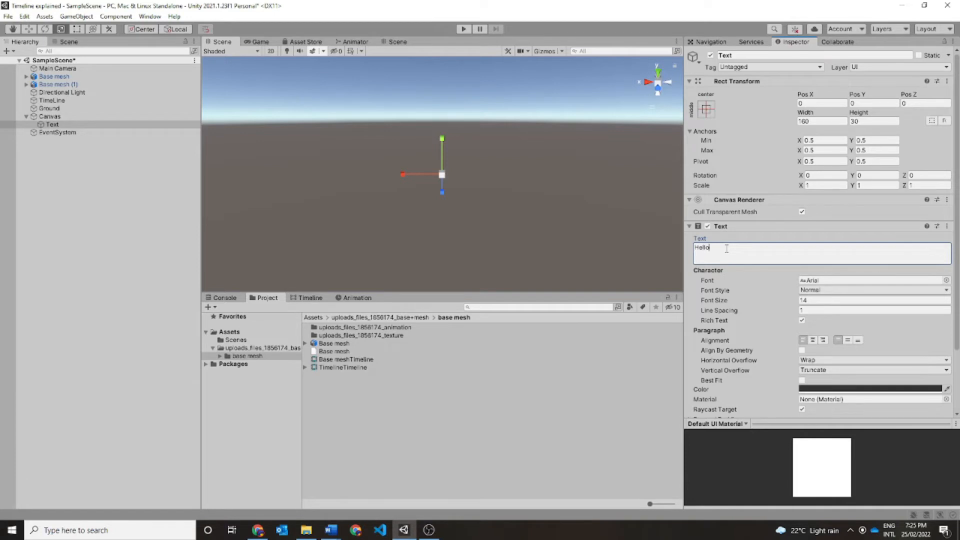
Scale the Hello text to about 6.57 in Y and mirror it to about -24.21 in X, checking it in the Game view.
drag(442, 146, 454, 390)
drag(403, 174, 525, 260)
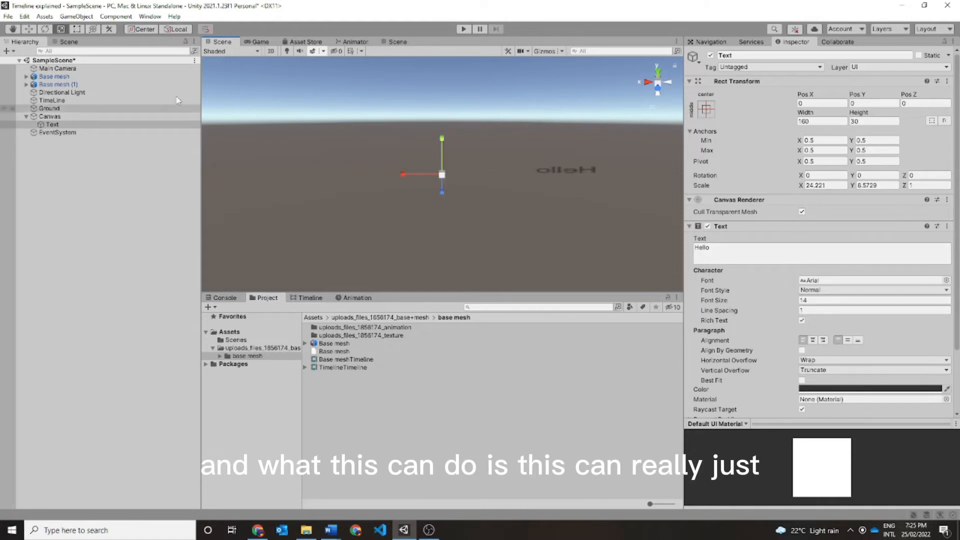
click(254, 42)
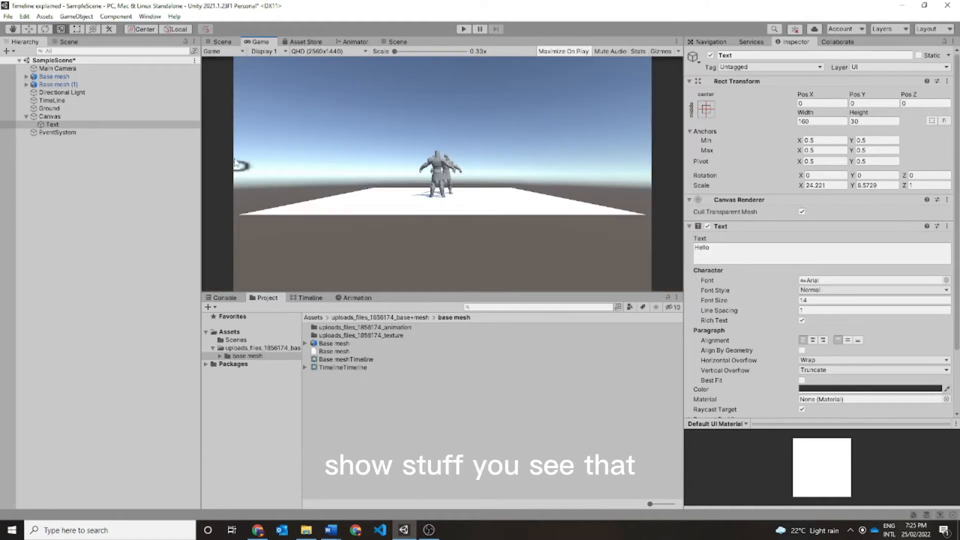
click(226, 42)
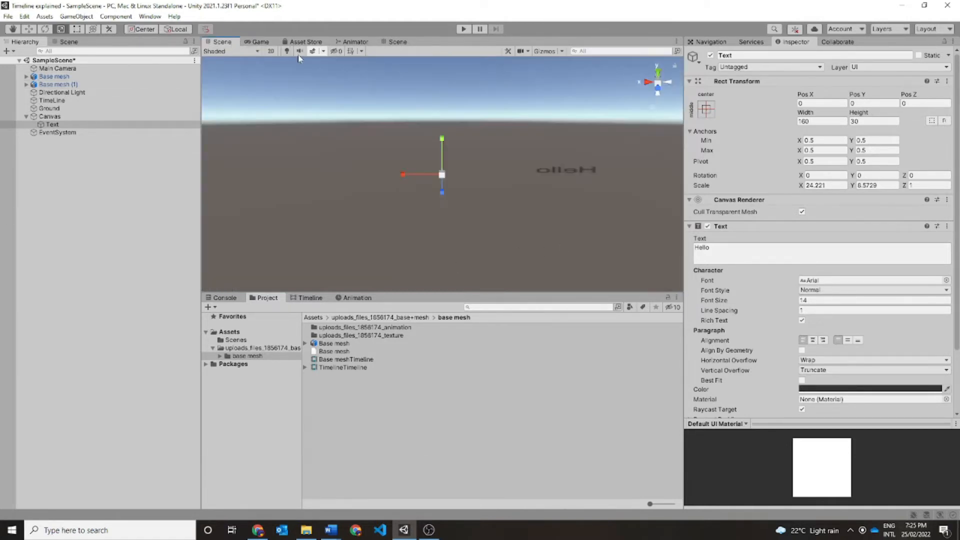
drag(409, 178, 496, 200)
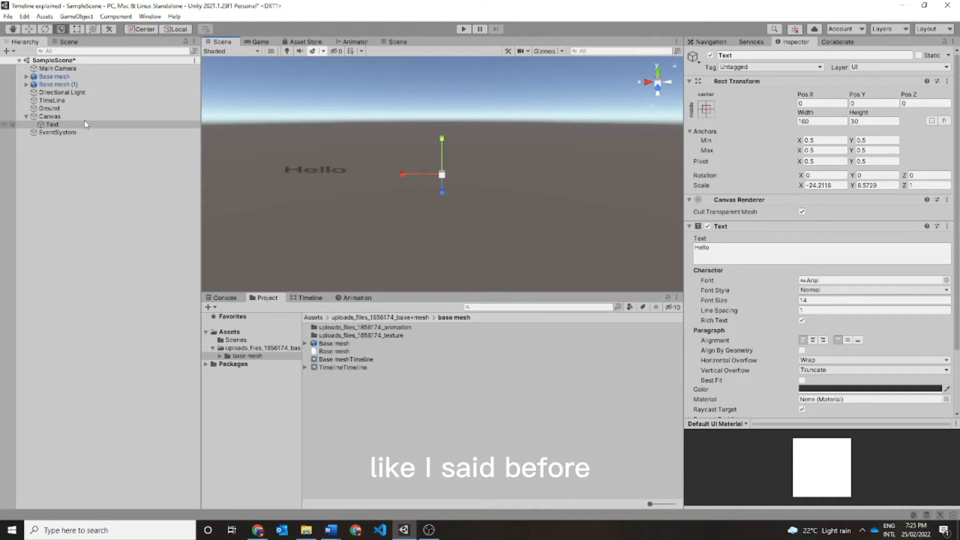
Look at the Render Mode options available for the Canvas.
click(74, 117)
click(866, 220)
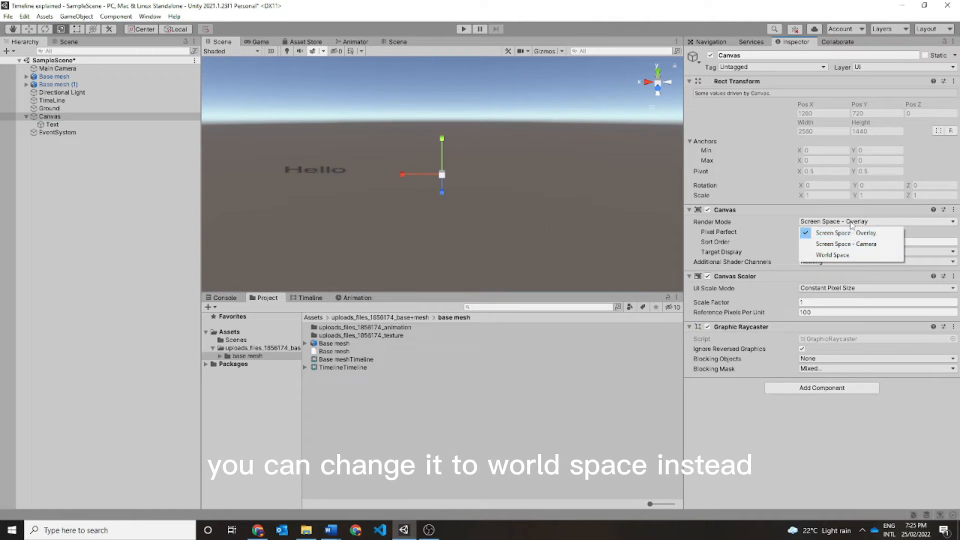
click(796, 222)
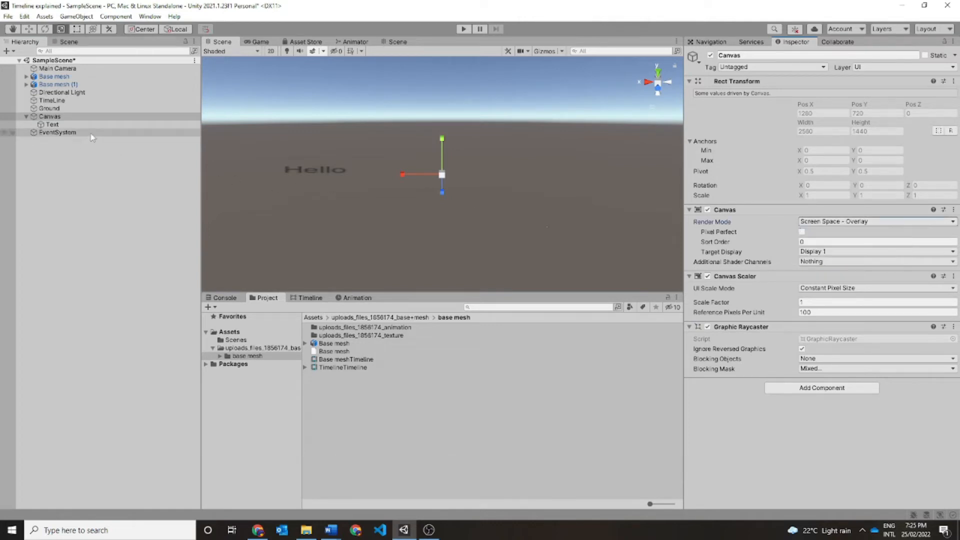
Replace the Hello text under the Canvas with a UI Button and view it up close in the Game view.
click(140, 125)
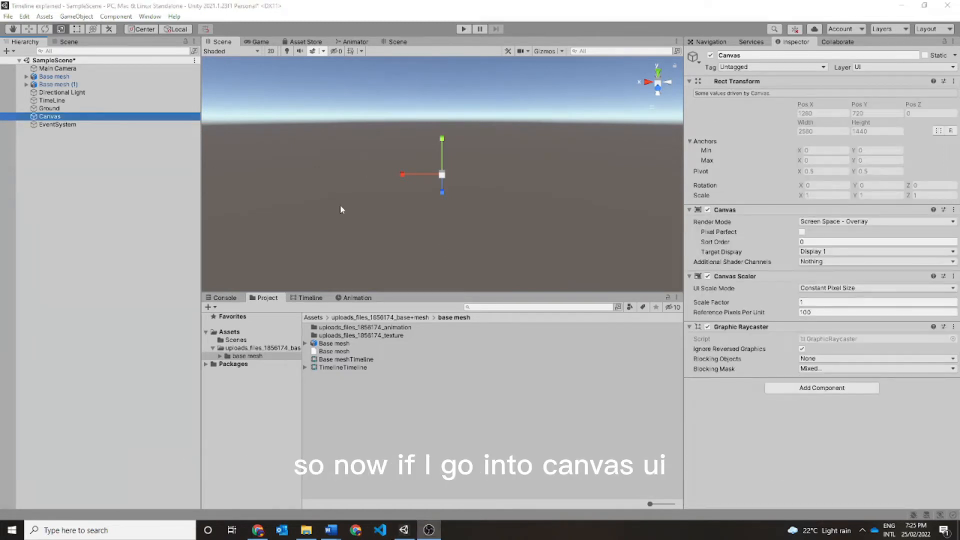
right_click(44, 118)
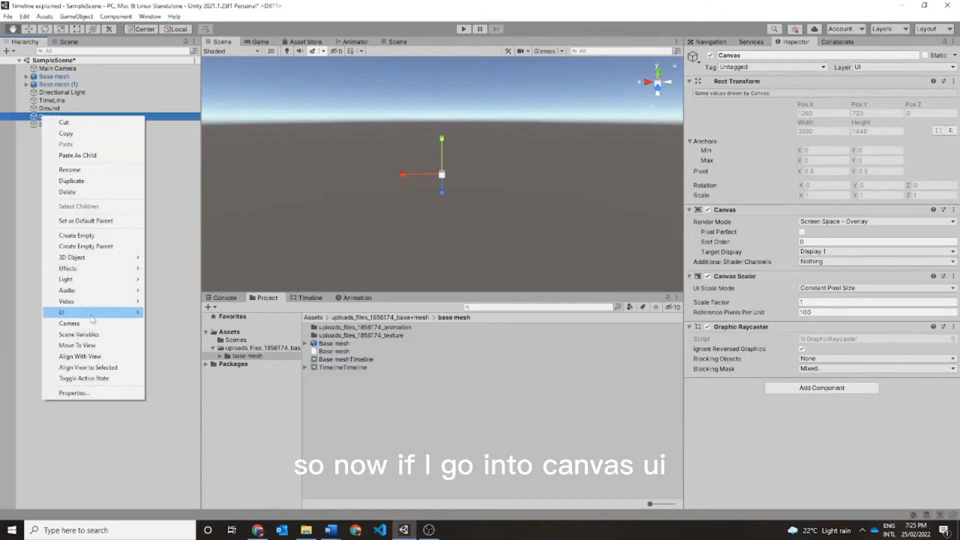
mouse_move(92, 318)
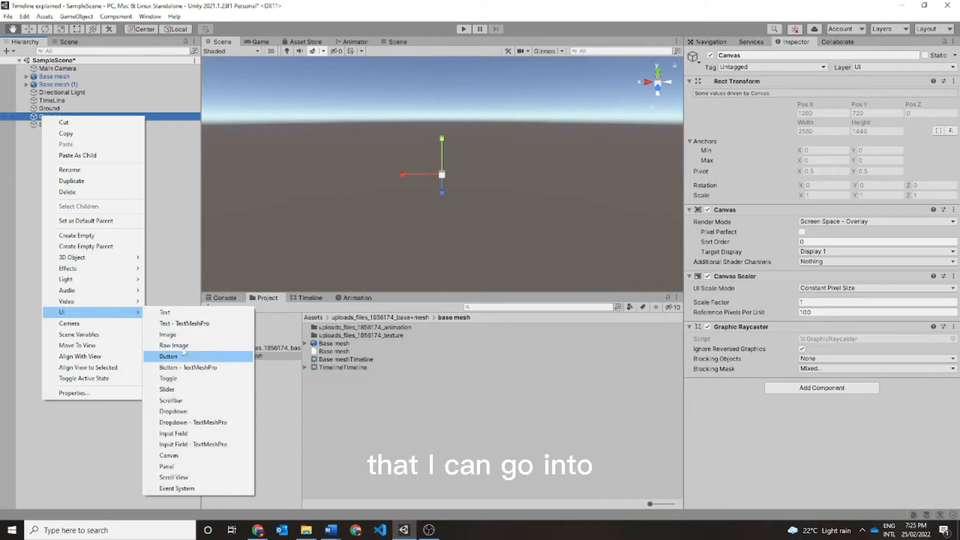
click(170, 355)
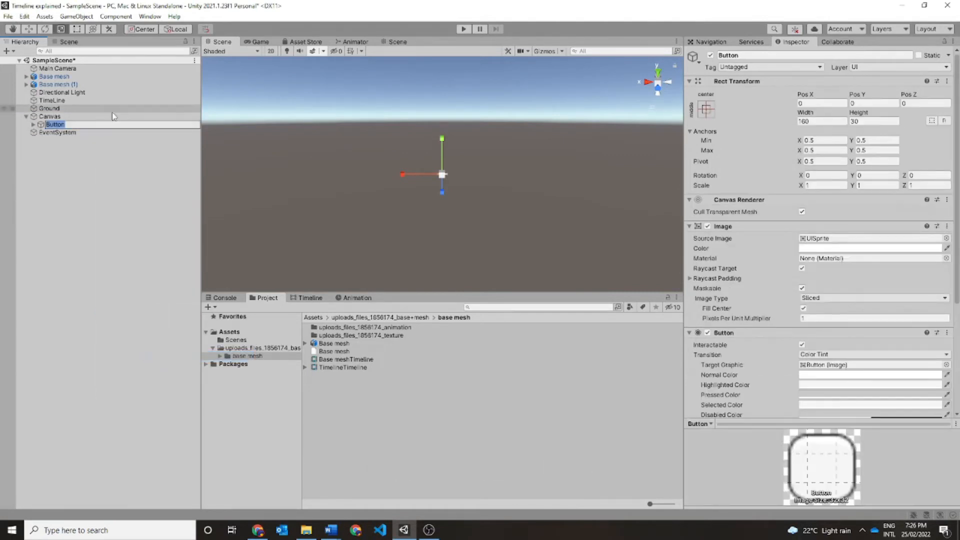
click(94, 181)
click(79, 125)
scroll(444, 188, down, 15)
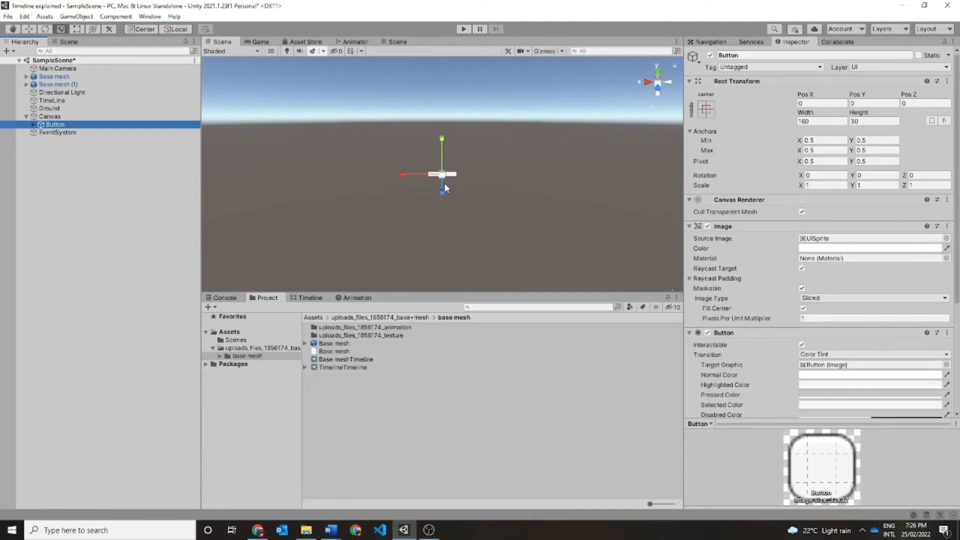
click(256, 42)
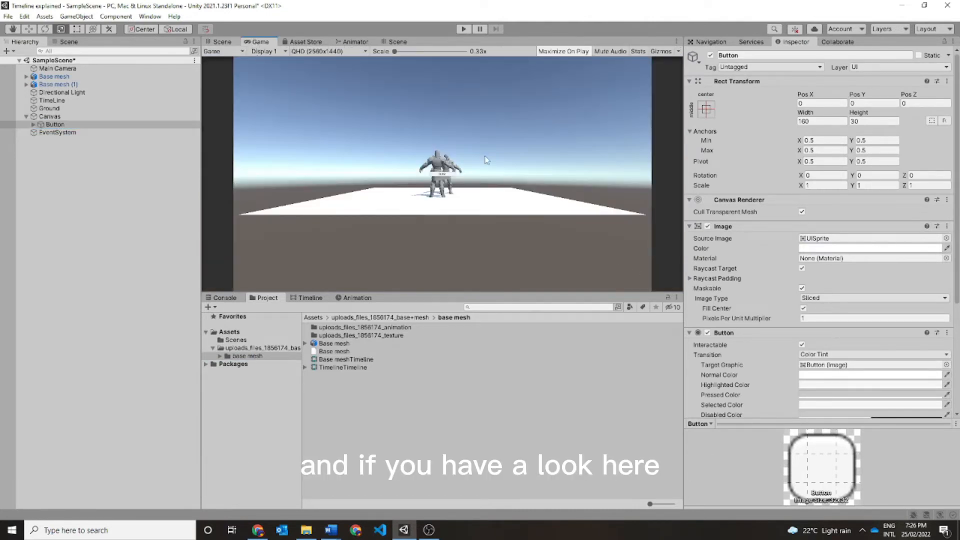
scroll(455, 160, up, 8)
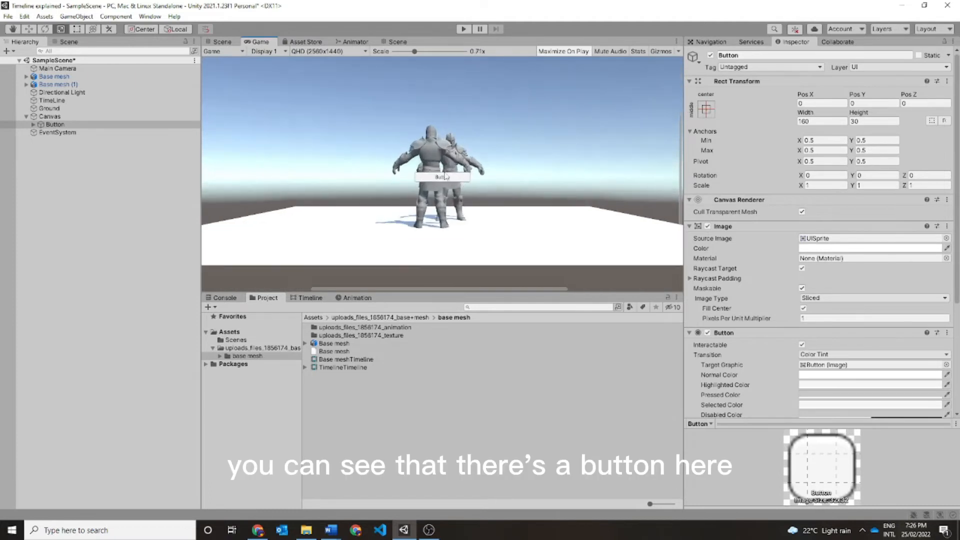
Look at the Button up close in the Scene view.
click(221, 41)
scroll(446, 175, up, 4)
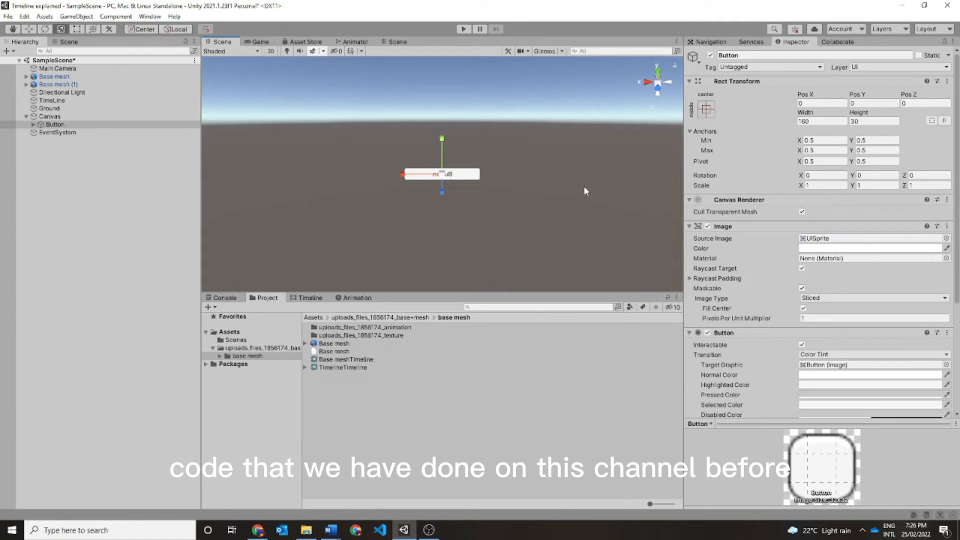
scroll(437, 182, up, 4)
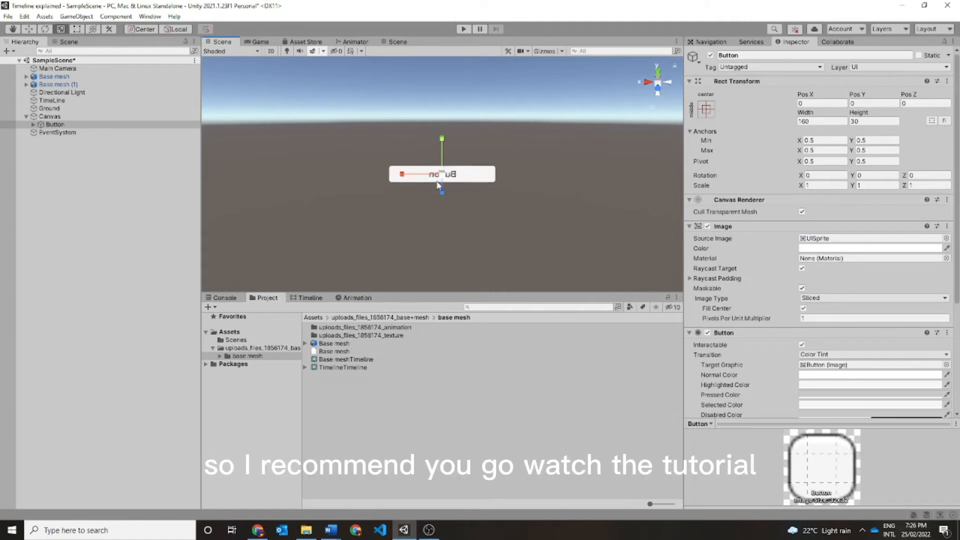
click(475, 176)
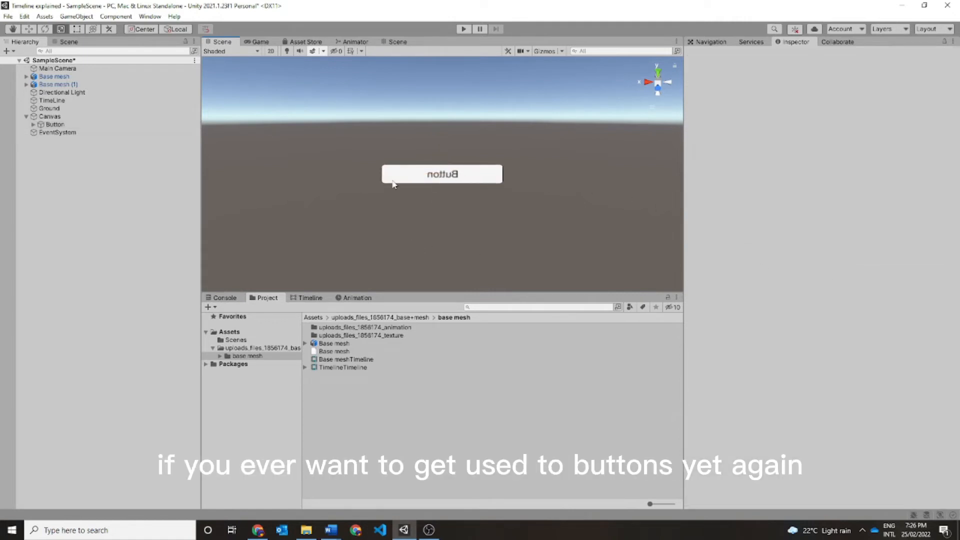
click(454, 176)
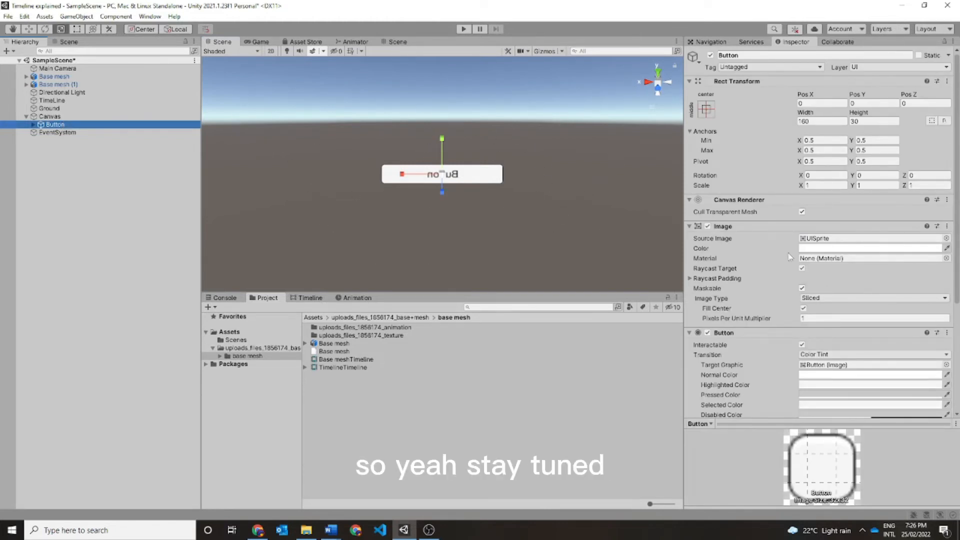
right_click(92, 125)
click(222, 146)
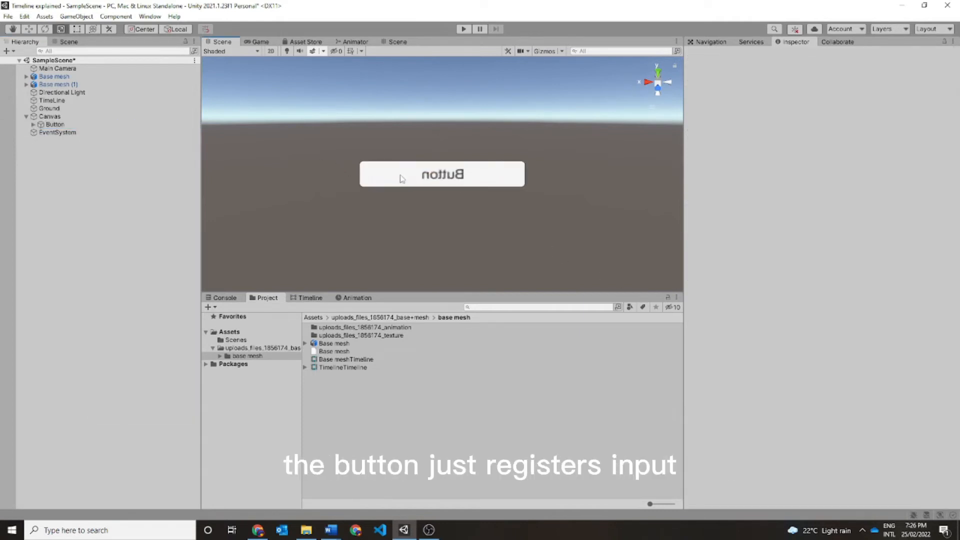
Replace the Button under the Canvas with a UI Image and check it in the Game view.
right_click(103, 124)
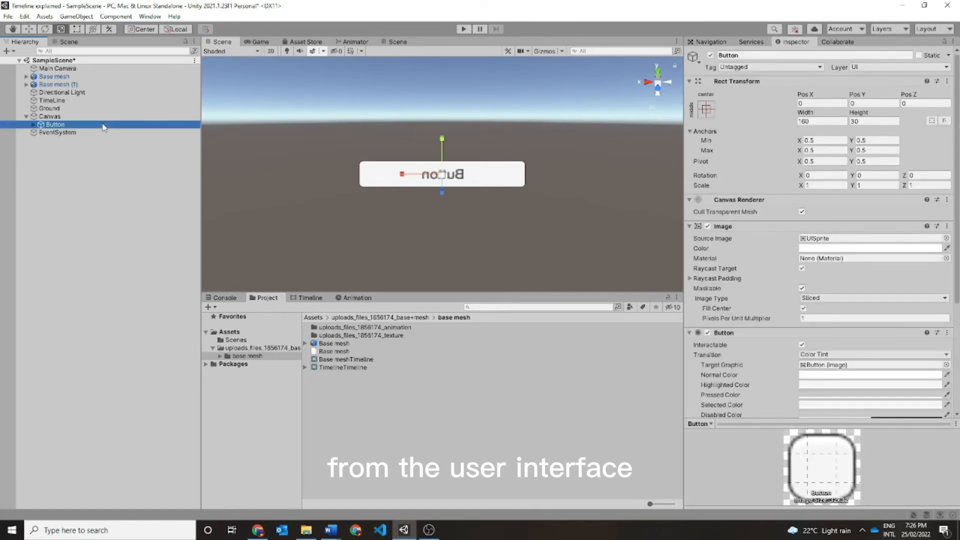
click(191, 198)
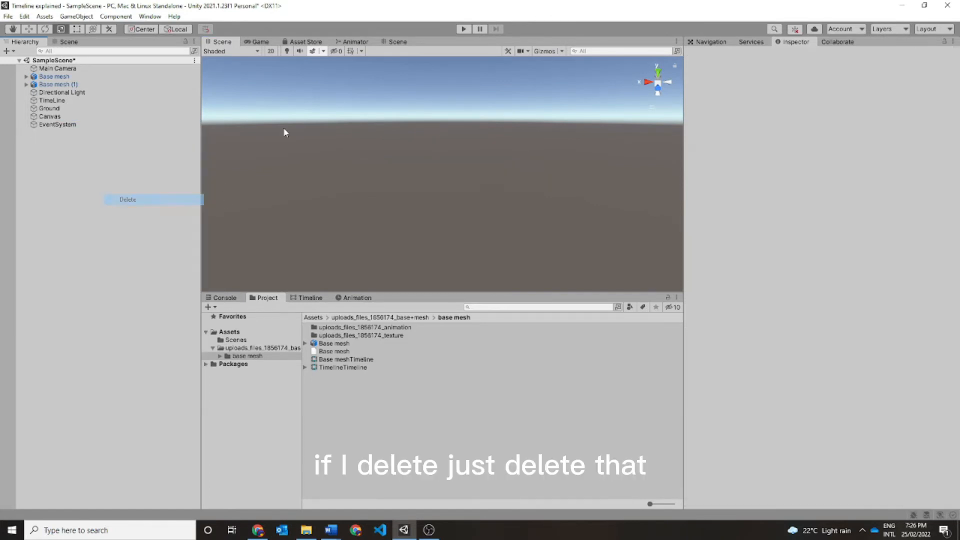
click(91, 117)
right_click(91, 117)
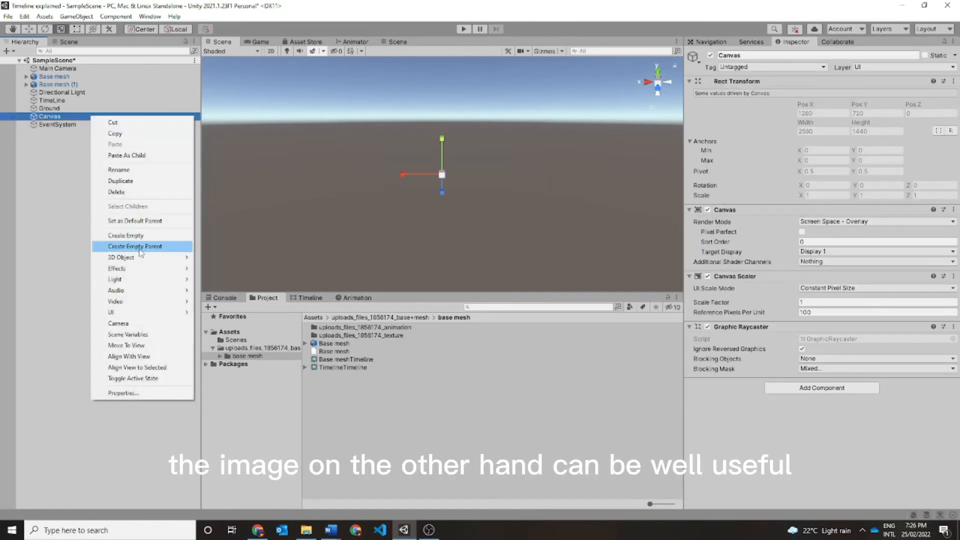
mouse_move(145, 314)
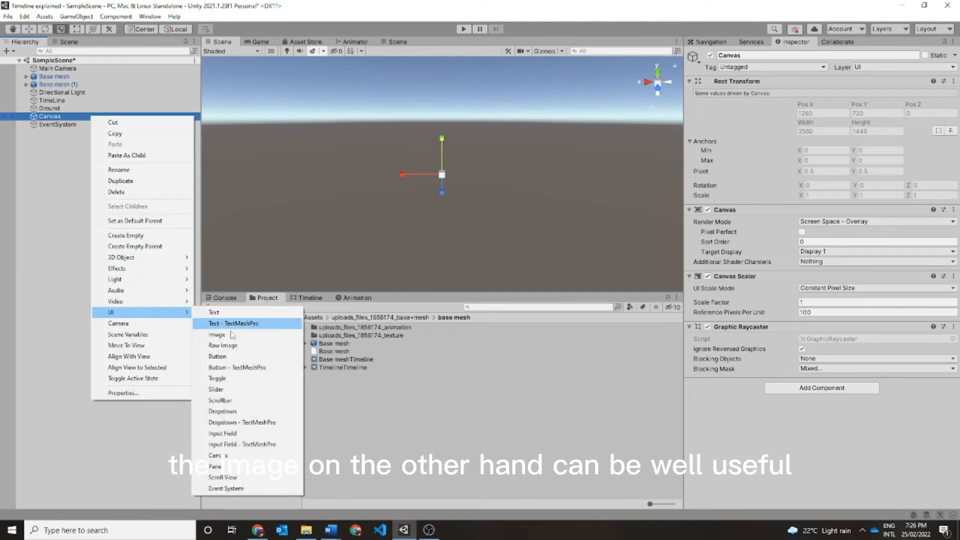
click(215, 335)
scroll(412, 213, down, 4)
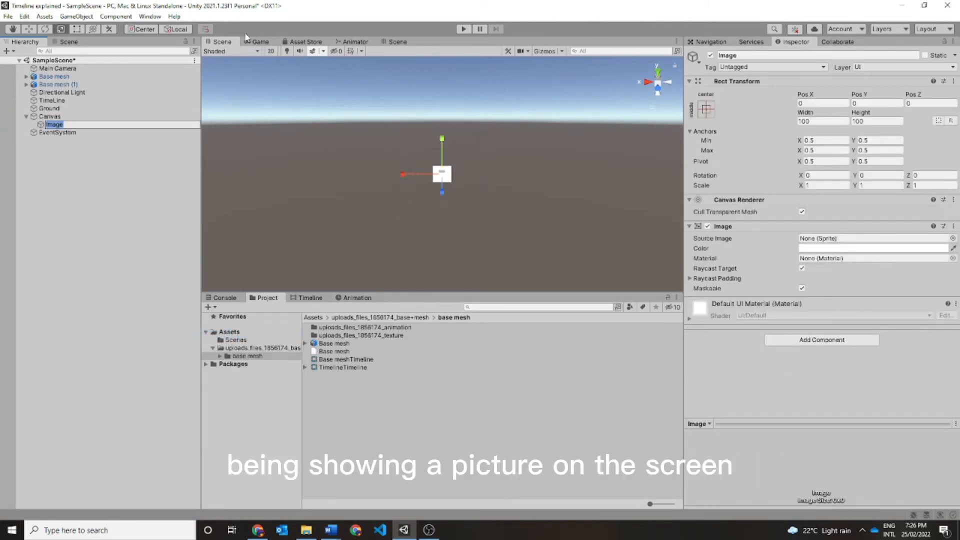
click(257, 42)
click(228, 41)
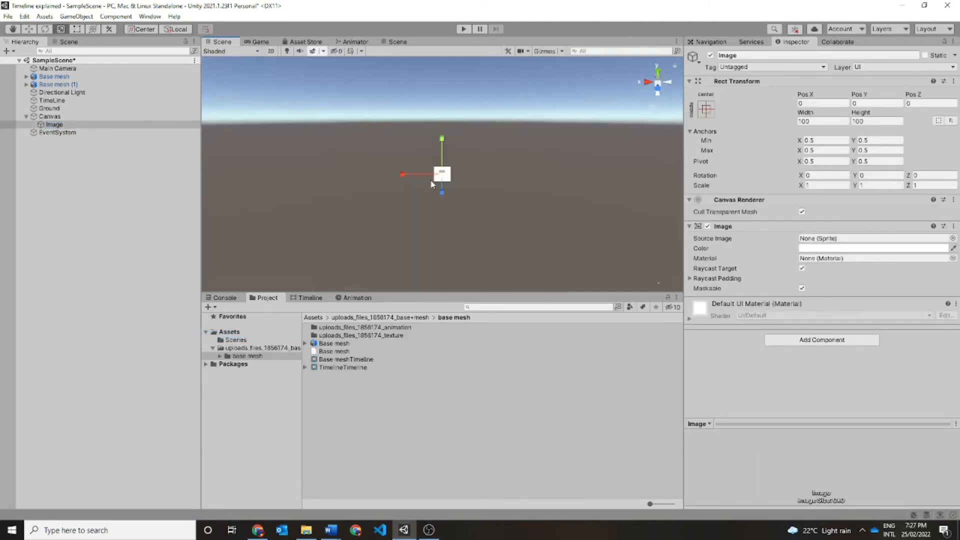
Scale the Image to about 0.98 on all axes and move it to about X 1008, Y 247.
drag(440, 175, 439, 172)
click(29, 29)
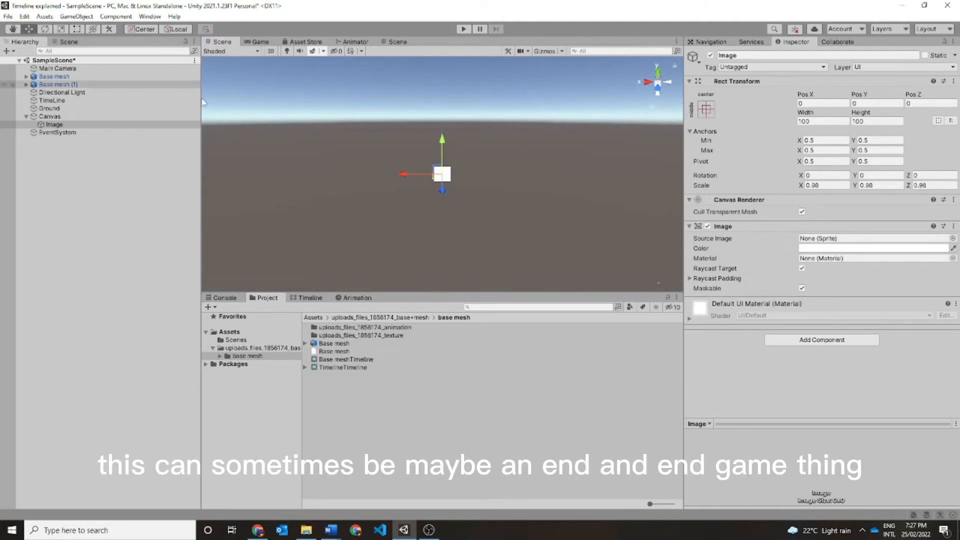
drag(438, 173, 312, 144)
click(60, 29)
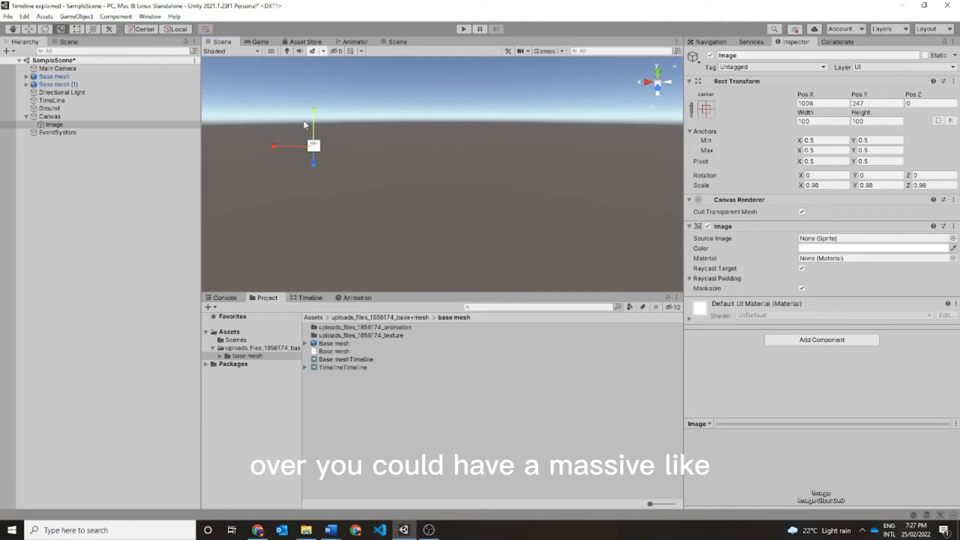
click(284, 143)
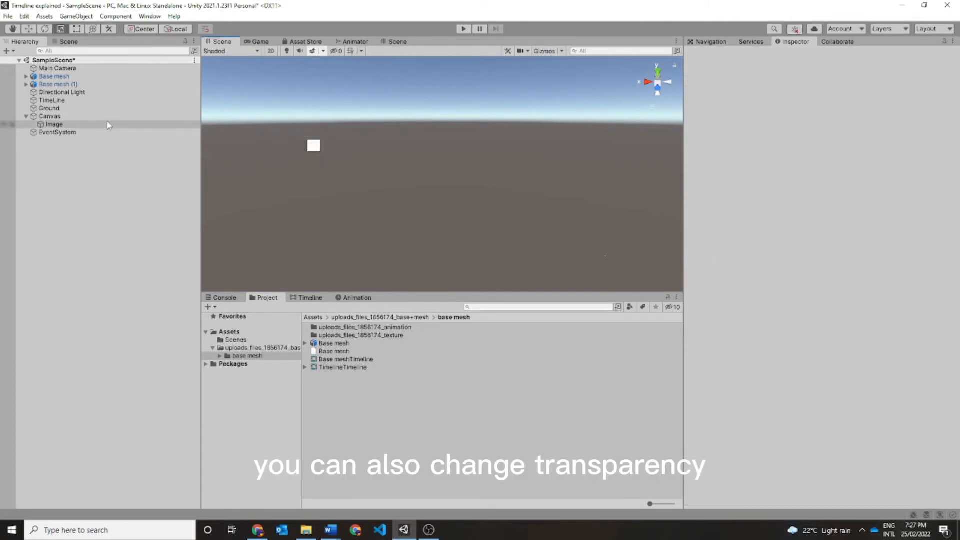
Set the Image's colour to red, about RGB 248, 62, 62.
click(49, 116)
click(54, 124)
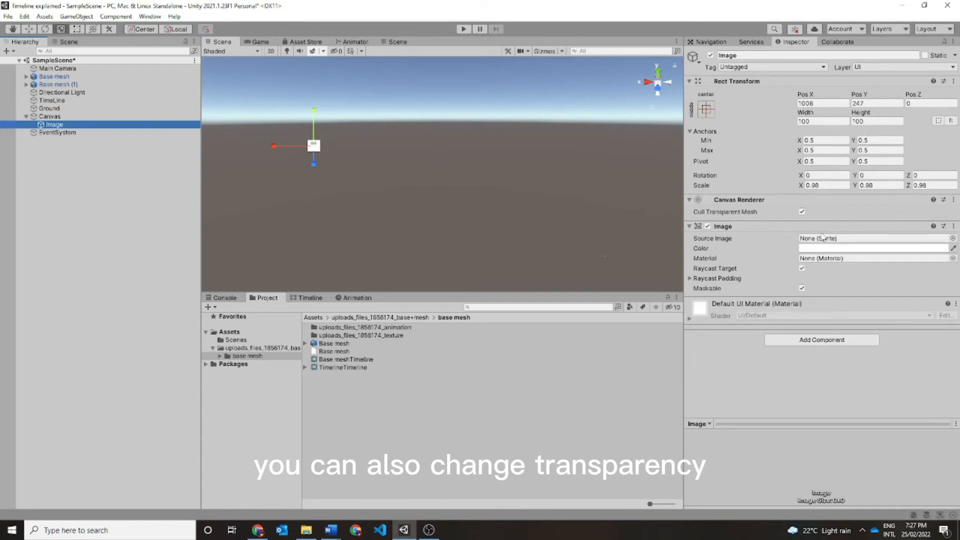
click(939, 248)
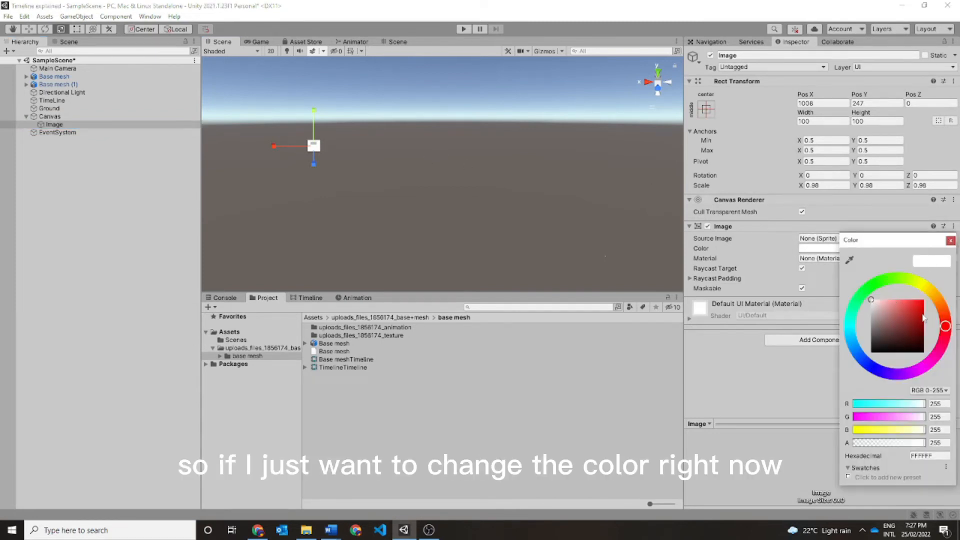
click(911, 303)
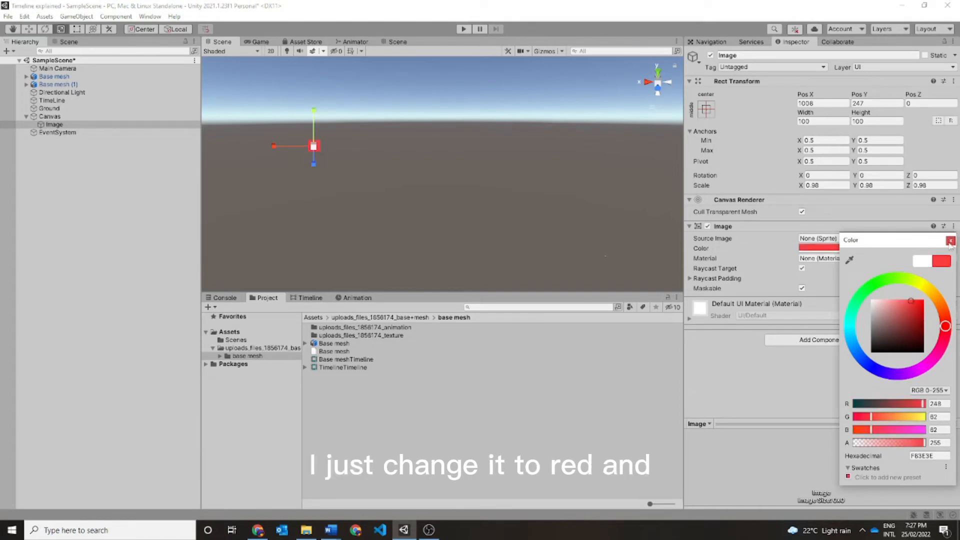
click(951, 241)
Move the red Image back inside the Canvas to about X 94, Y -26 and check it in the Game view.
click(255, 42)
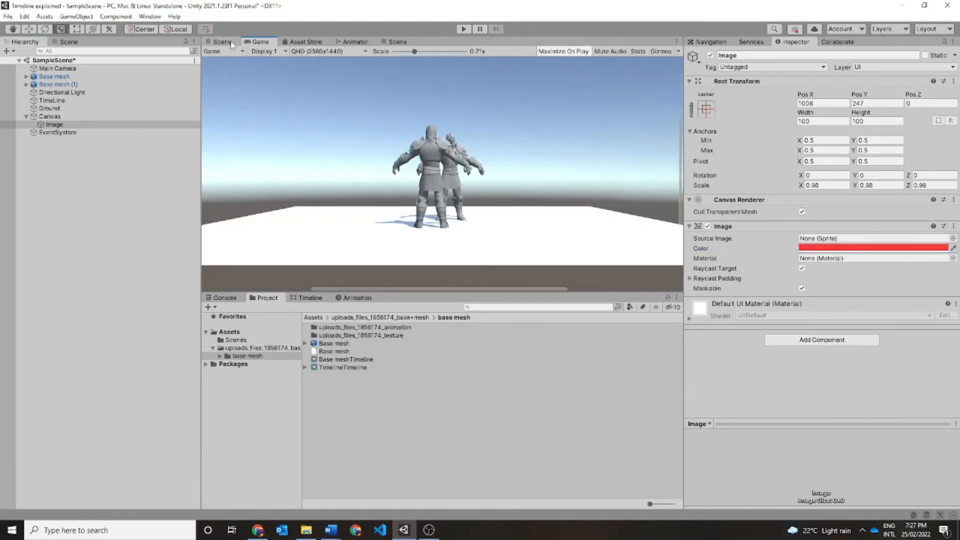
click(223, 42)
click(285, 122)
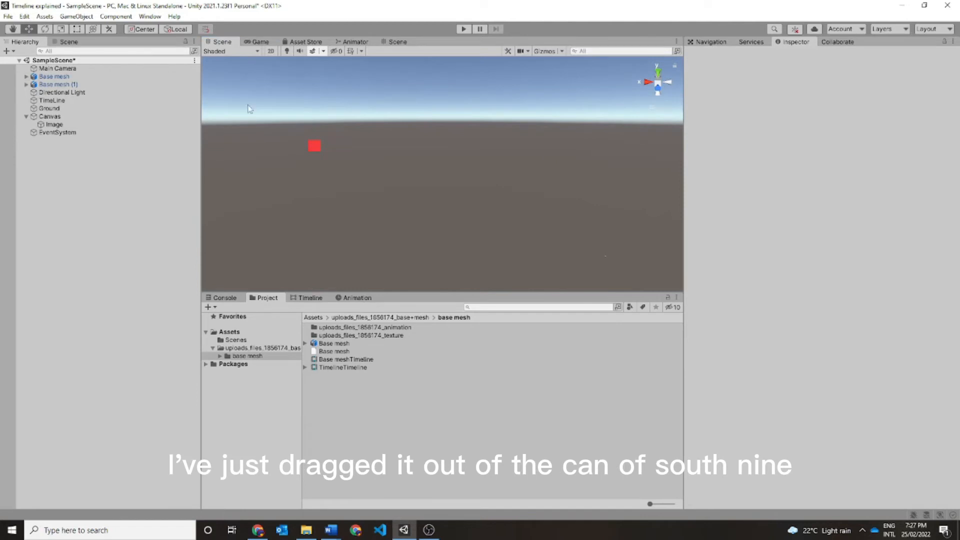
click(122, 124)
drag(320, 139, 418, 169)
click(258, 42)
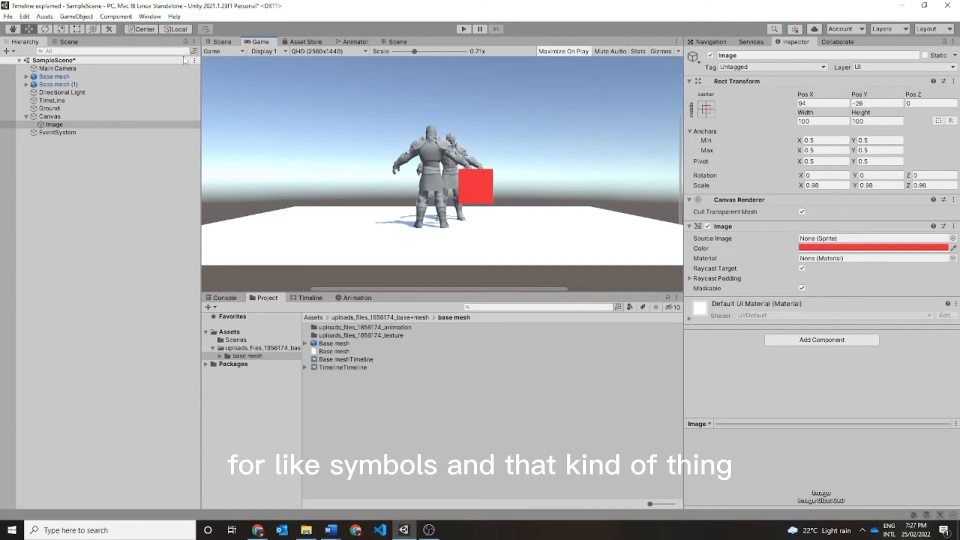
Delete the red Image and add a UI Slider under the Canvas.
right_click(103, 124)
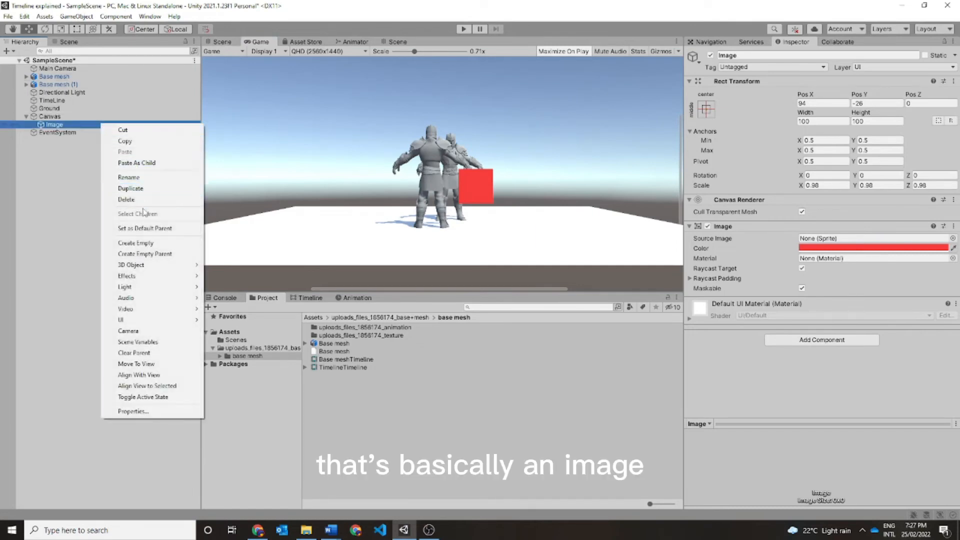
click(145, 199)
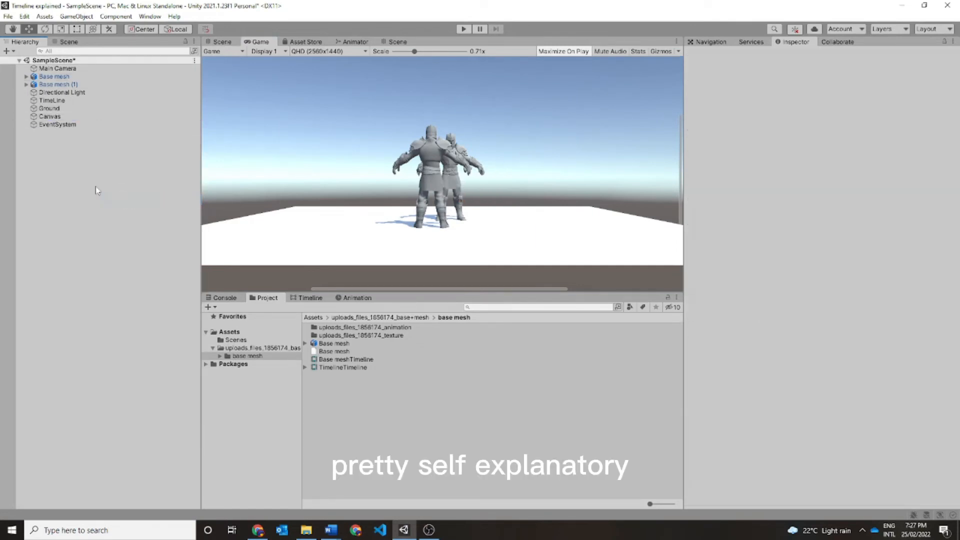
click(57, 116)
right_click(58, 116)
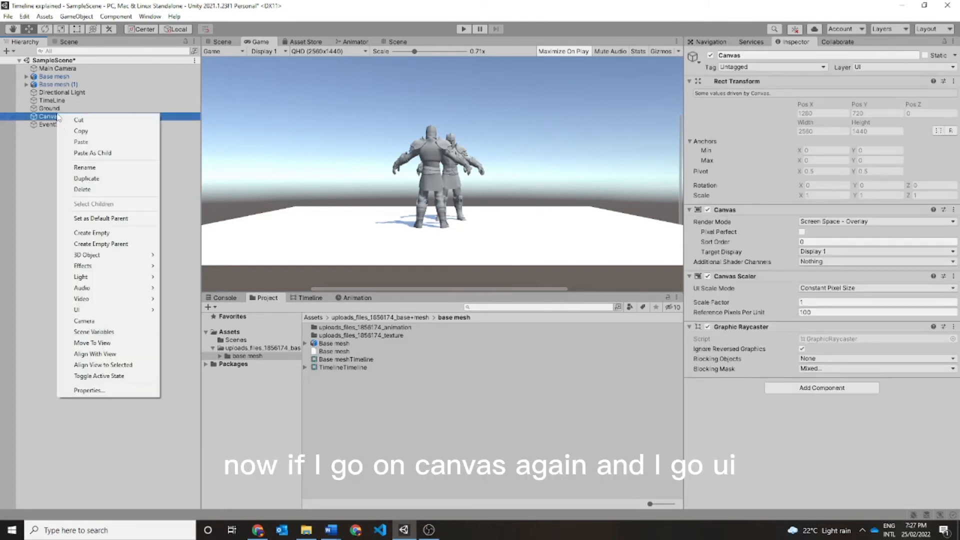
mouse_move(100, 308)
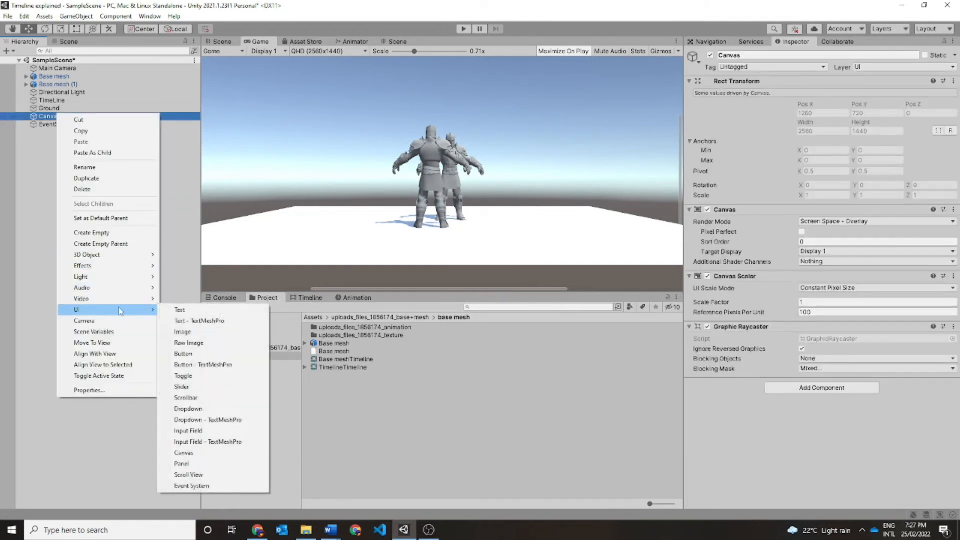
click(181, 387)
click(179, 150)
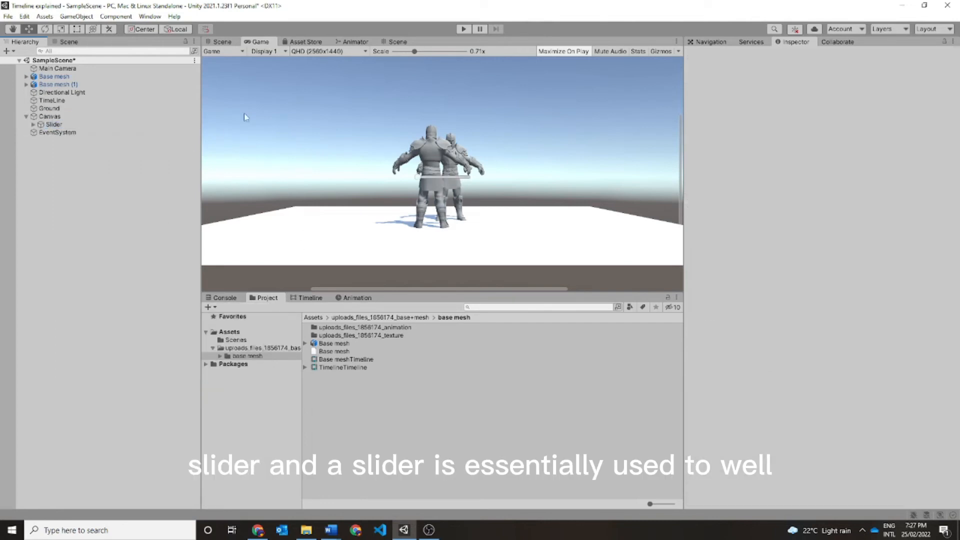
View the Slider from the back in the Scene view and scale it to about 0.8875 in X.
click(238, 42)
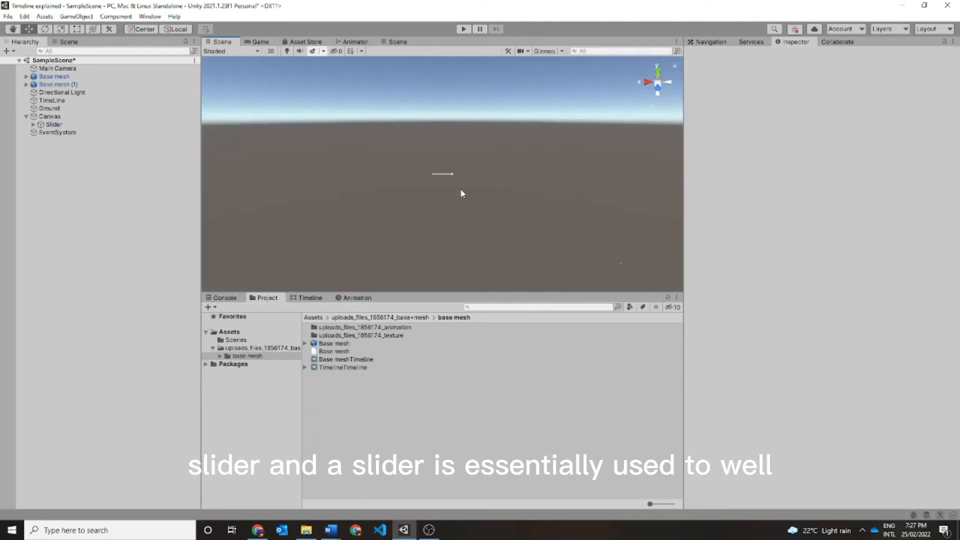
click(667, 82)
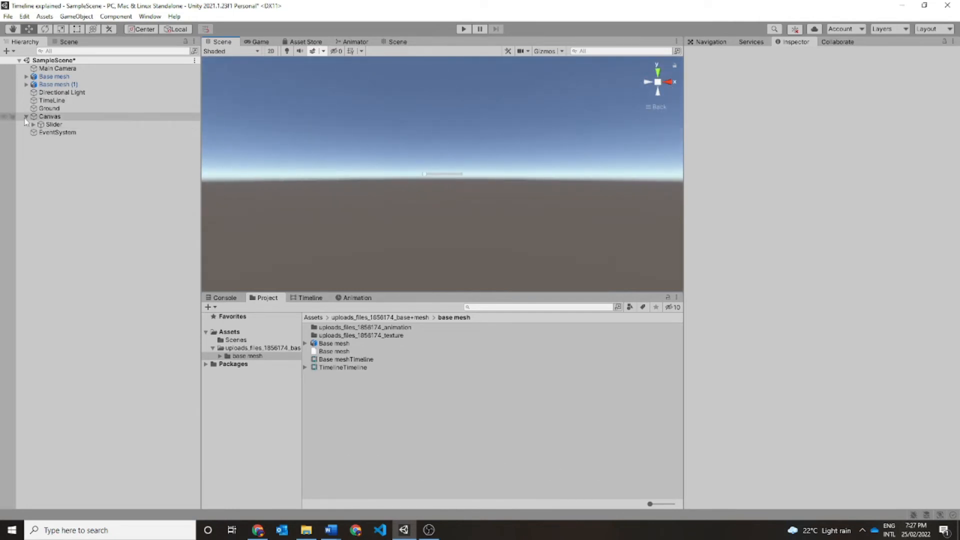
click(53, 125)
click(46, 30)
click(60, 30)
mouse_move(481, 179)
mouse_down()
mouse_move(530, 180)
mouse_move(472, 179)
mouse_up()
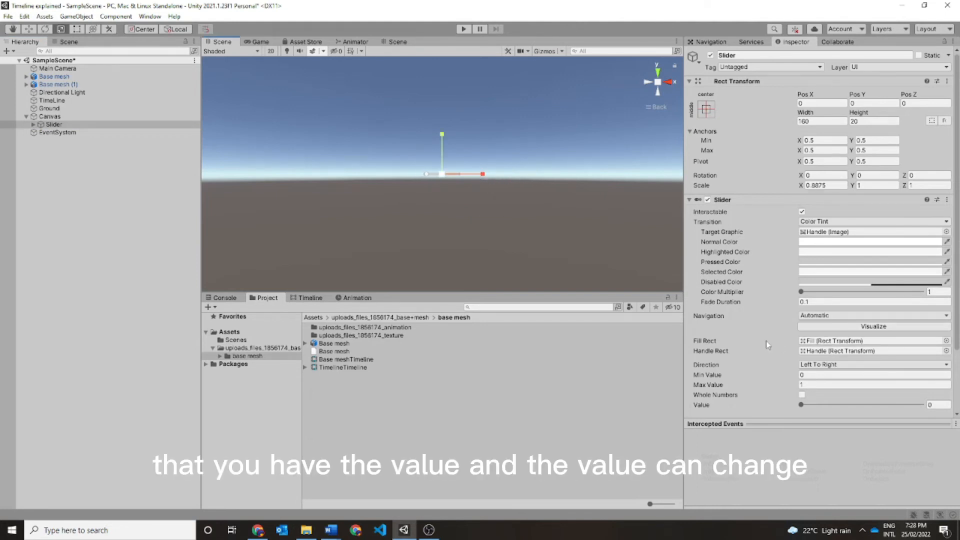
Try out the Slider's Value setting and return it to 0.
mouse_move(802, 404)
mouse_down()
mouse_move(835, 405)
mouse_move(788, 405)
mouse_up()
click(503, 263)
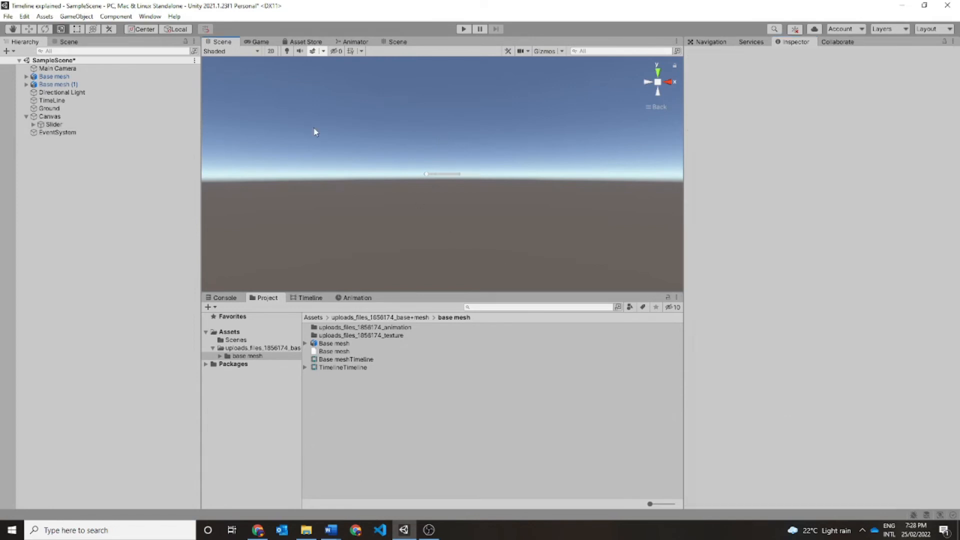
click(45, 124)
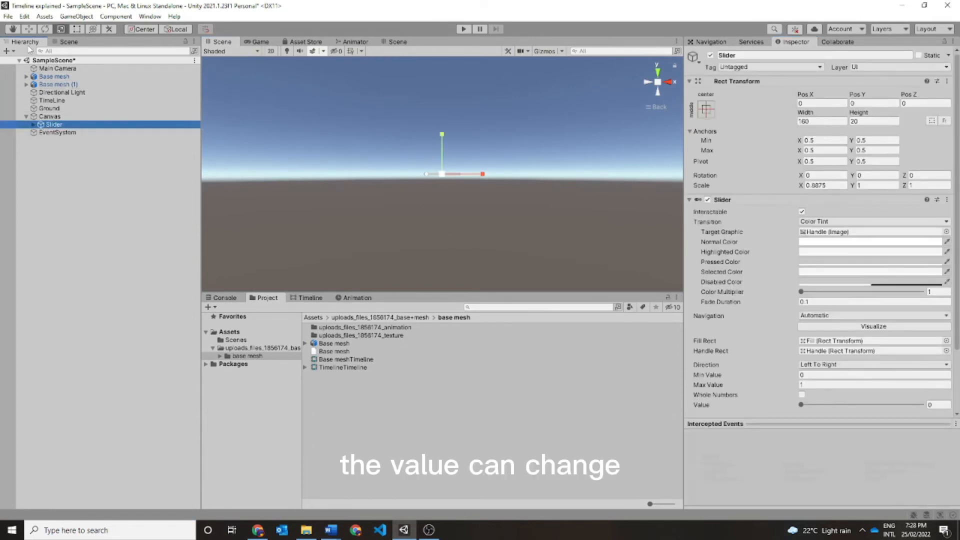
click(30, 30)
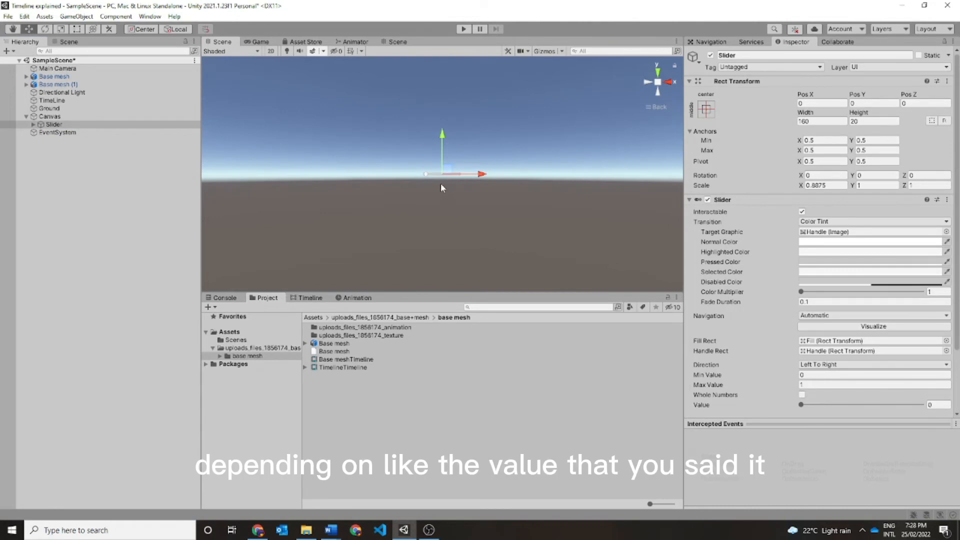
mouse_move(804, 406)
mouse_down()
mouse_move(924, 405)
mouse_move(797, 406)
mouse_up()
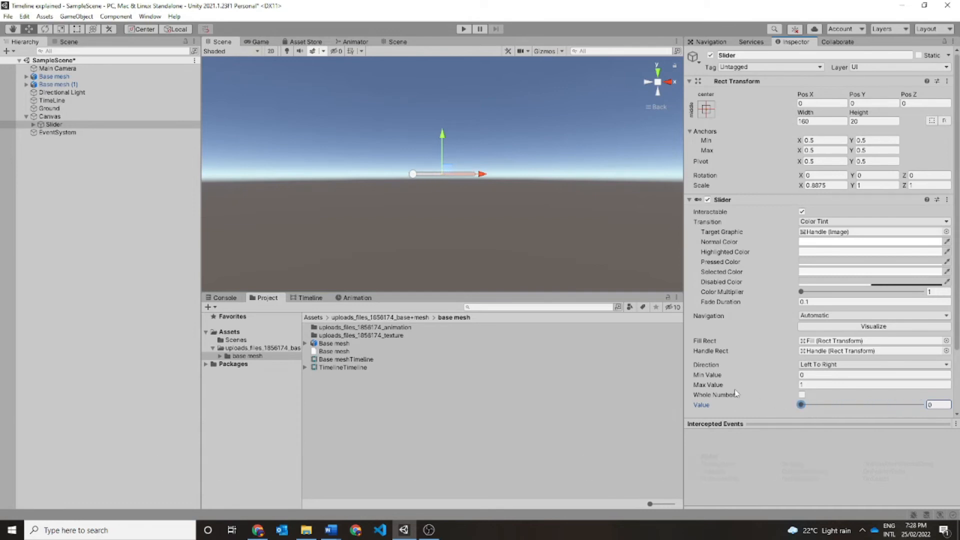
Expand the Slider's child parts and shift its Background by about 2.8 in X and 2 in Y.
click(50, 124)
click(34, 124)
click(100, 140)
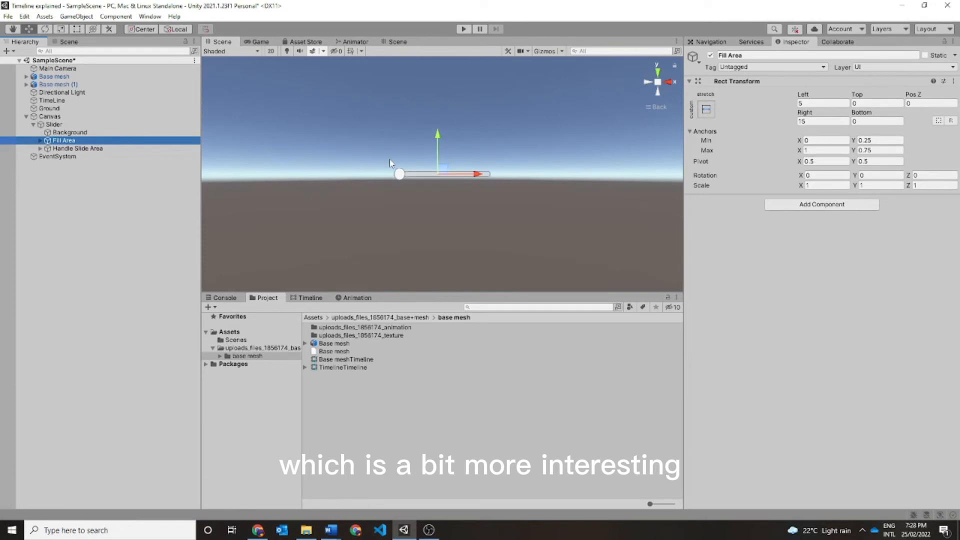
scroll(389, 159, up, 3)
scroll(428, 172, up, 3)
drag(433, 170, 454, 168)
click(55, 149)
Change the Image color of the Slider's Background to red.
click(90, 133)
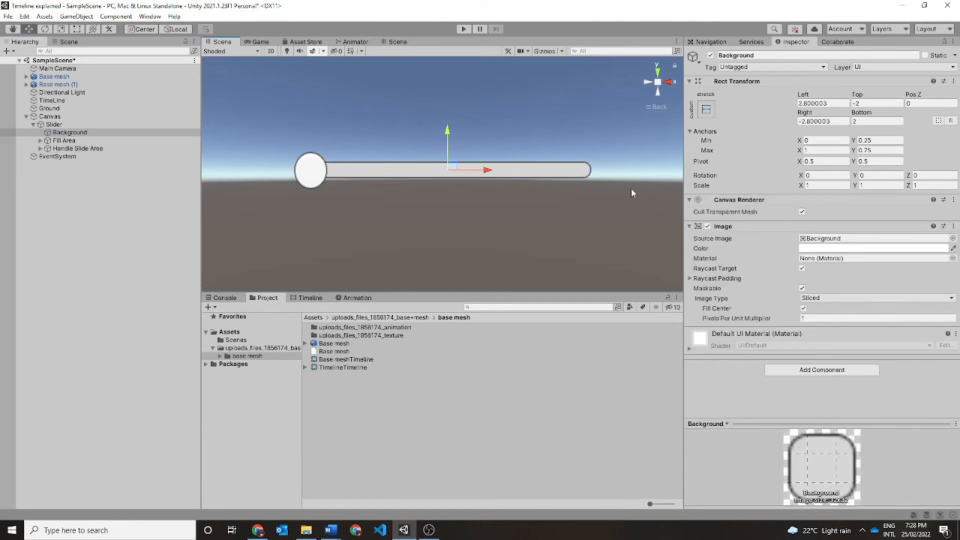
click(928, 248)
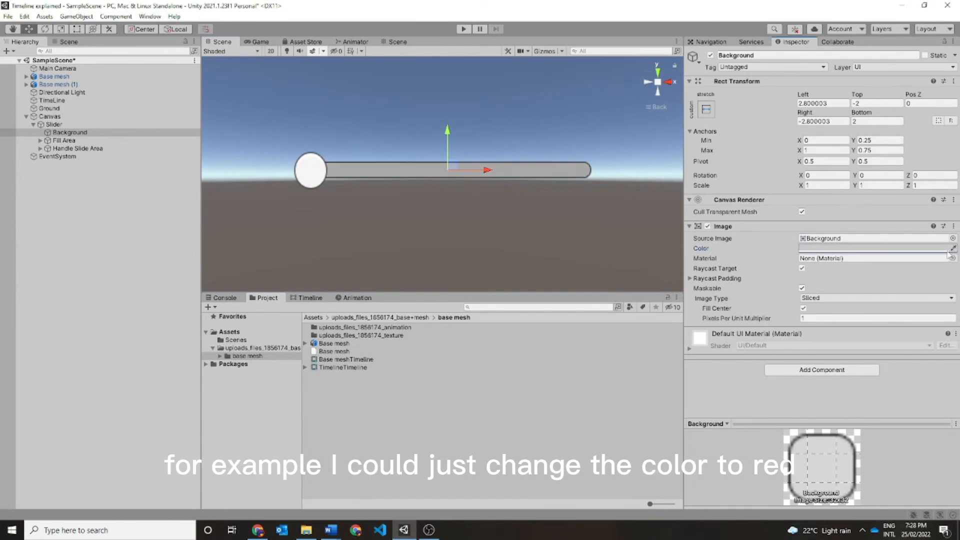
click(921, 314)
click(949, 244)
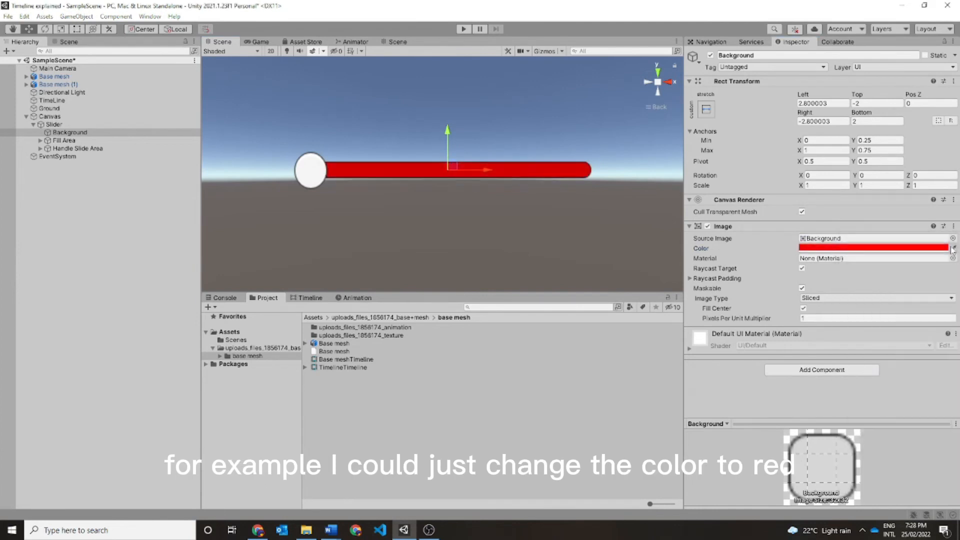
Delete the Handle Slide Area and the Fill Area from the Slider, keeping only its Background.
click(126, 142)
click(116, 149)
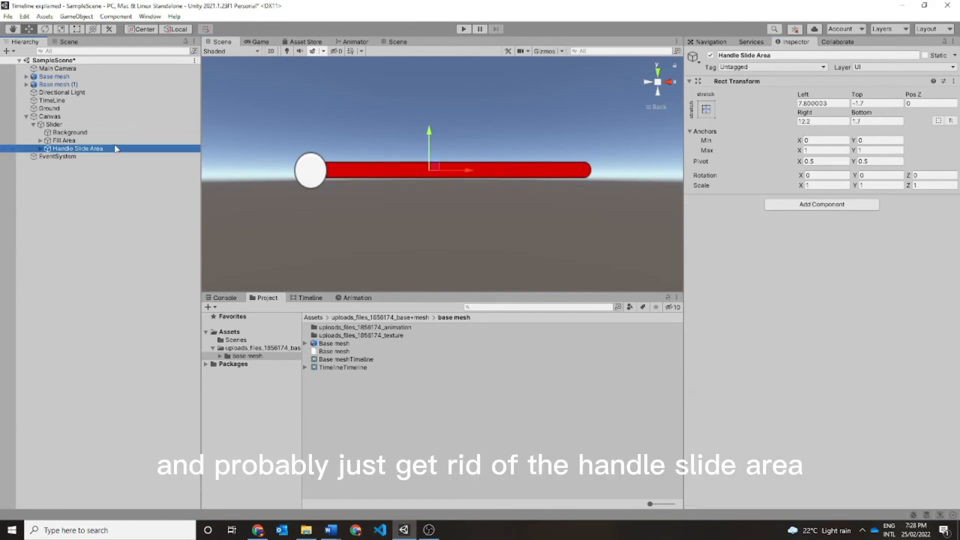
right_click(116, 148)
click(150, 217)
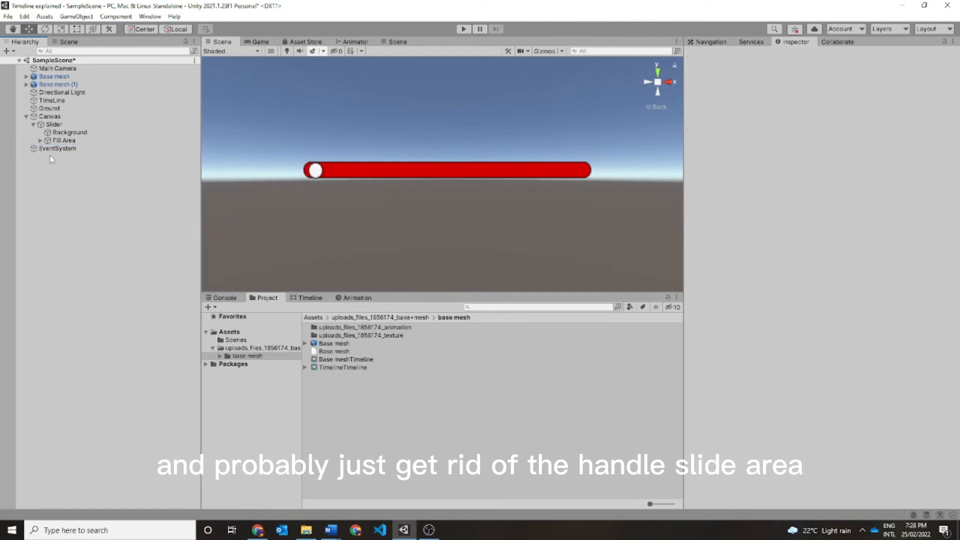
right_click(65, 141)
click(131, 215)
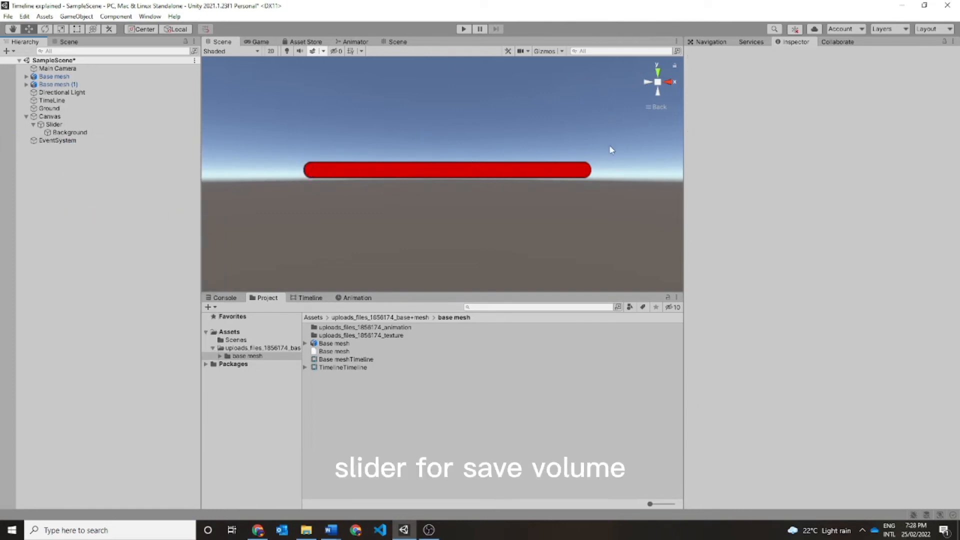
scroll(448, 167, down, 2)
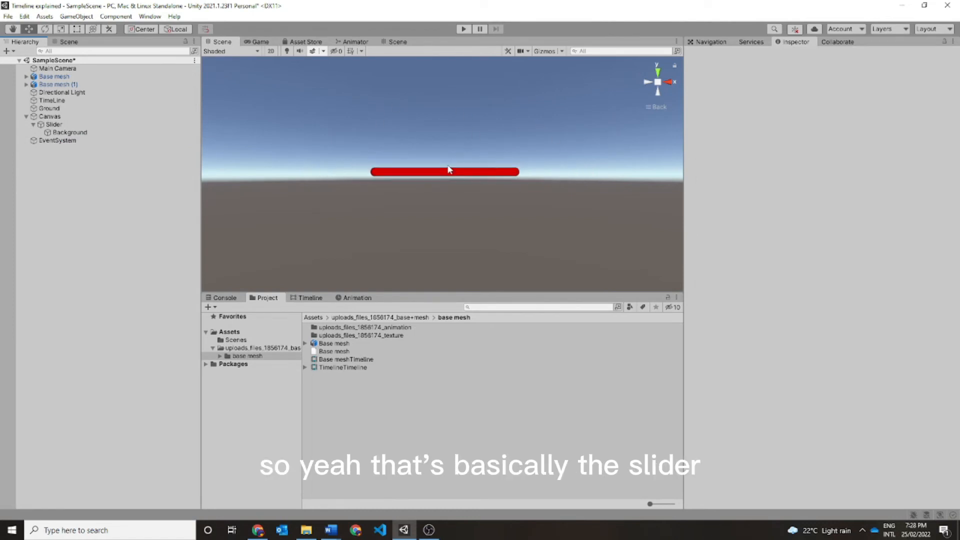
scroll(447, 165, up, 5)
scroll(443, 170, down, 4)
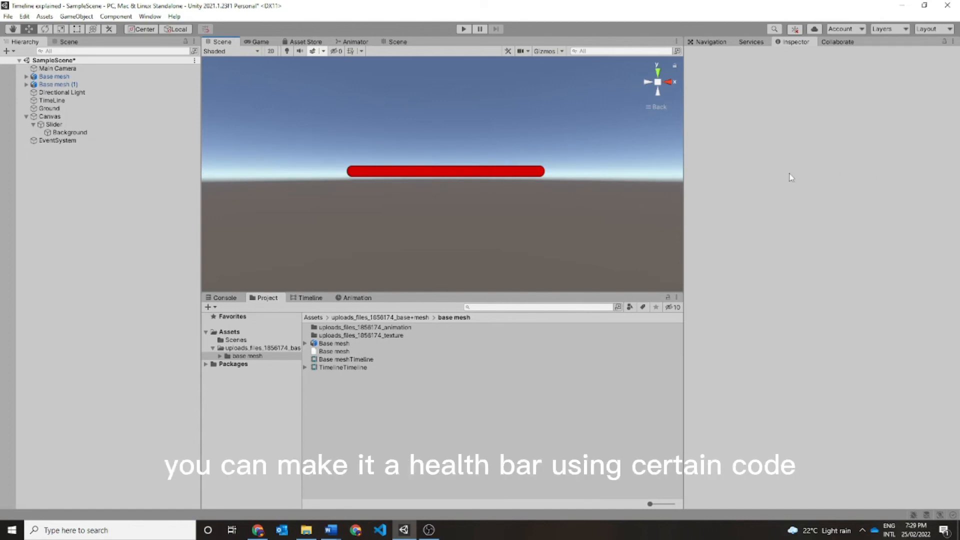
scroll(486, 147, down, 3)
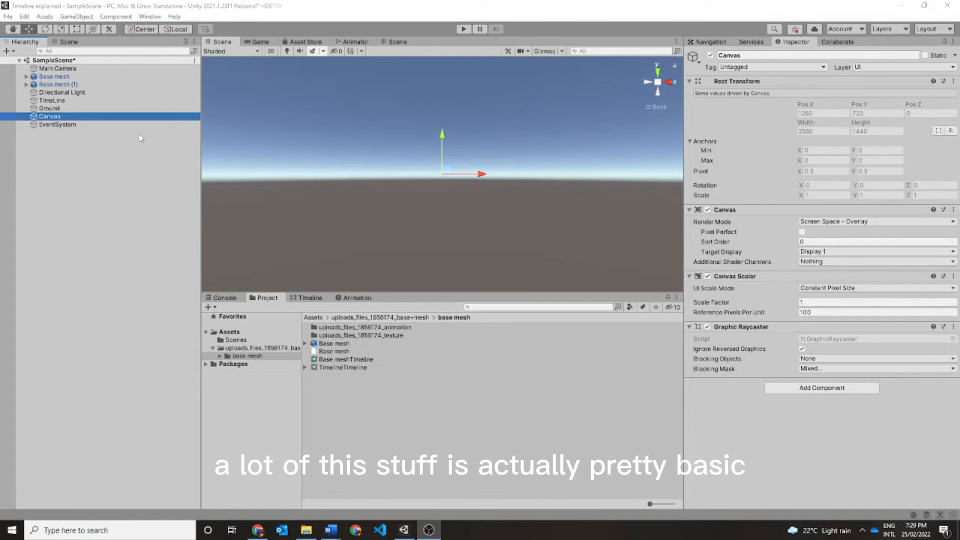
Add a UI Toggle as a child of the Canvas, keeping its default name.
right_click(47, 111)
click(16, 122)
click(42, 116)
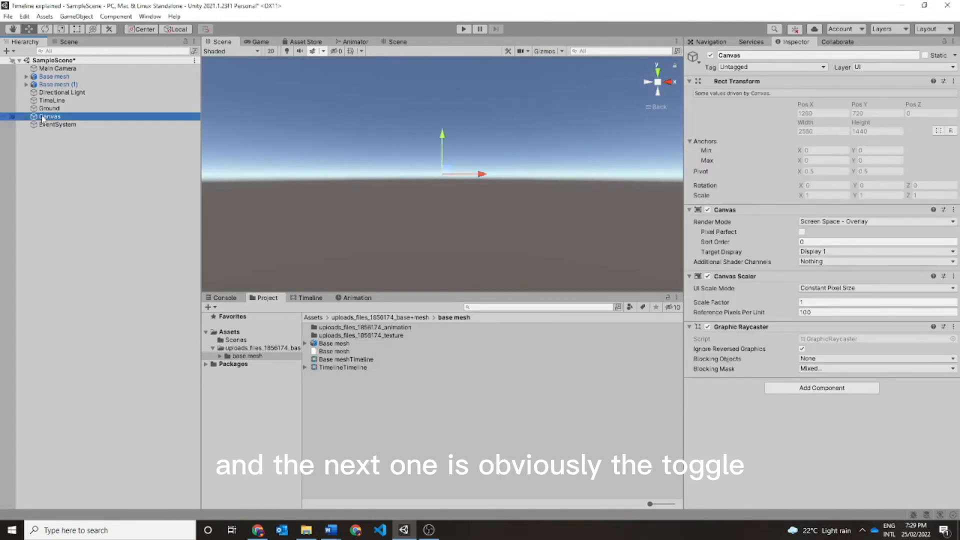
right_click(42, 117)
mouse_move(70, 312)
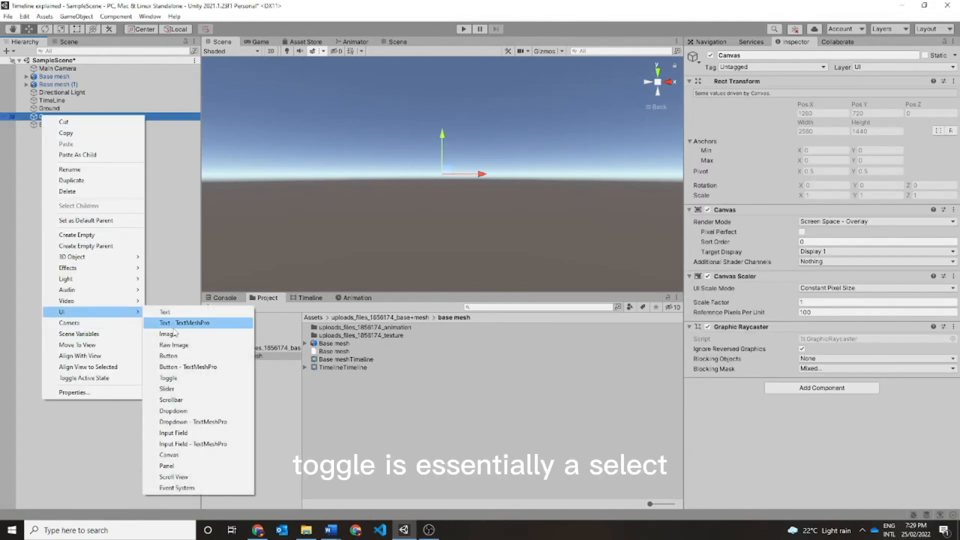
click(168, 378)
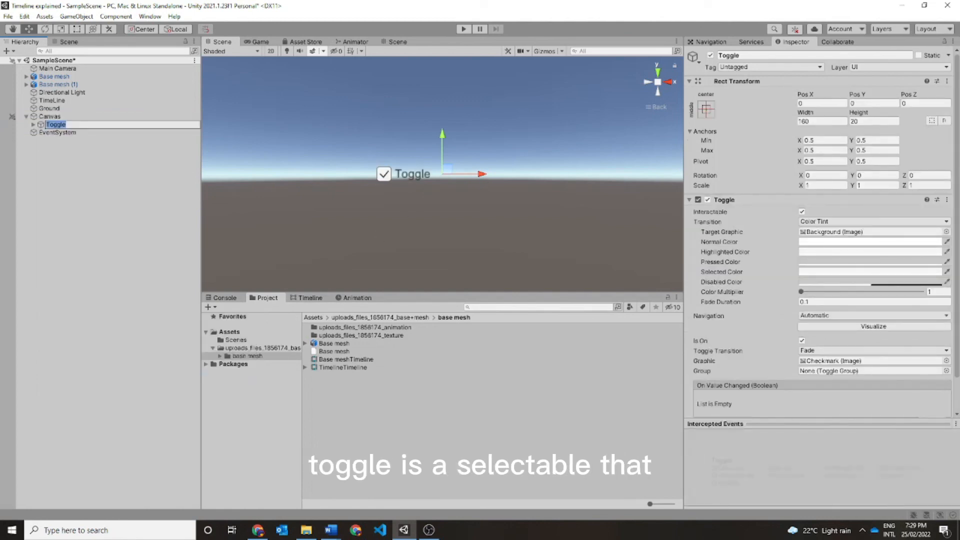
key(alt+Tab)
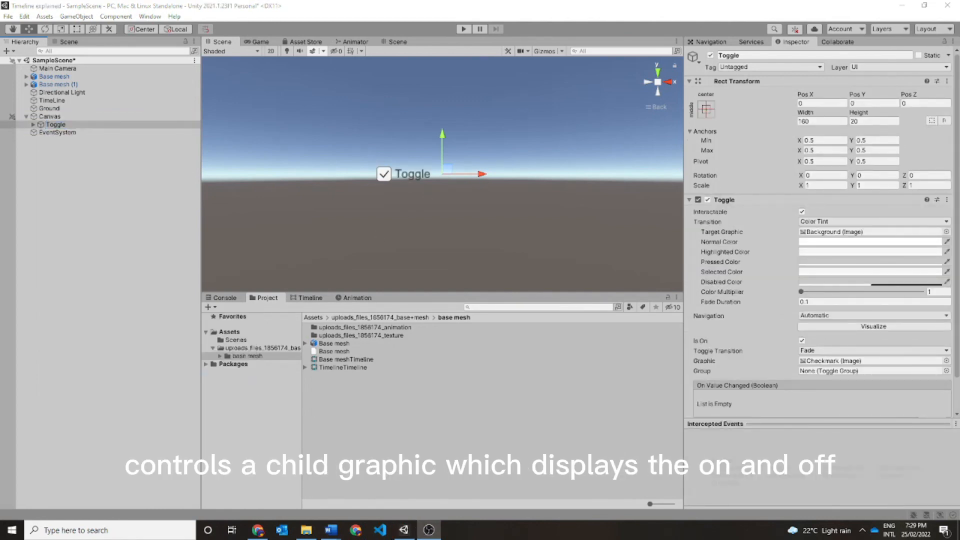